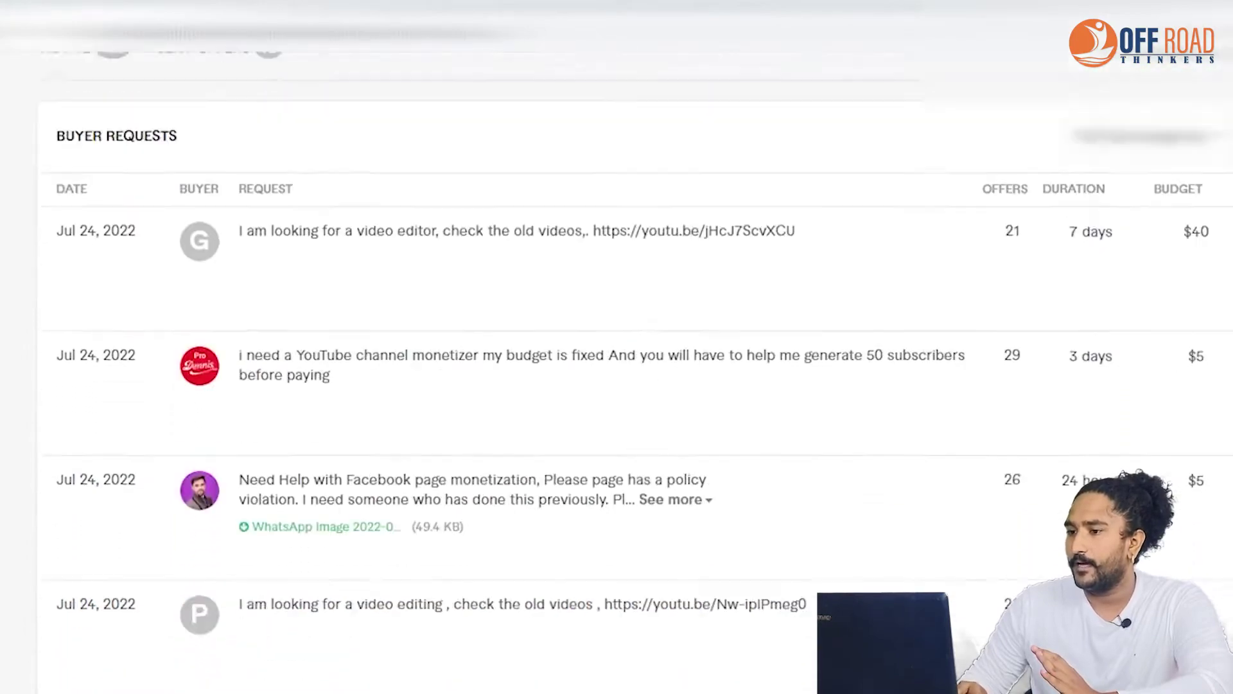
Browse the buyer requests list and expand the full text of the Facebook page monetization request.
scroll(616, 370, "up", 6)
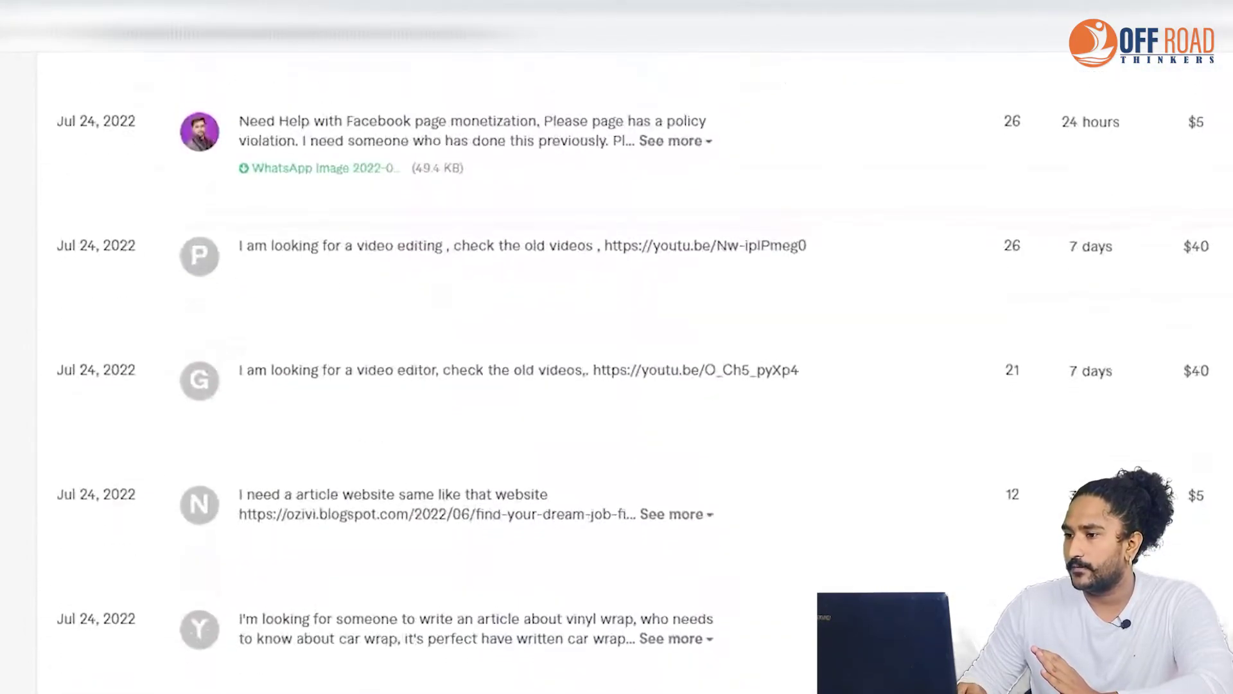
scroll(616, 369, "up", 5)
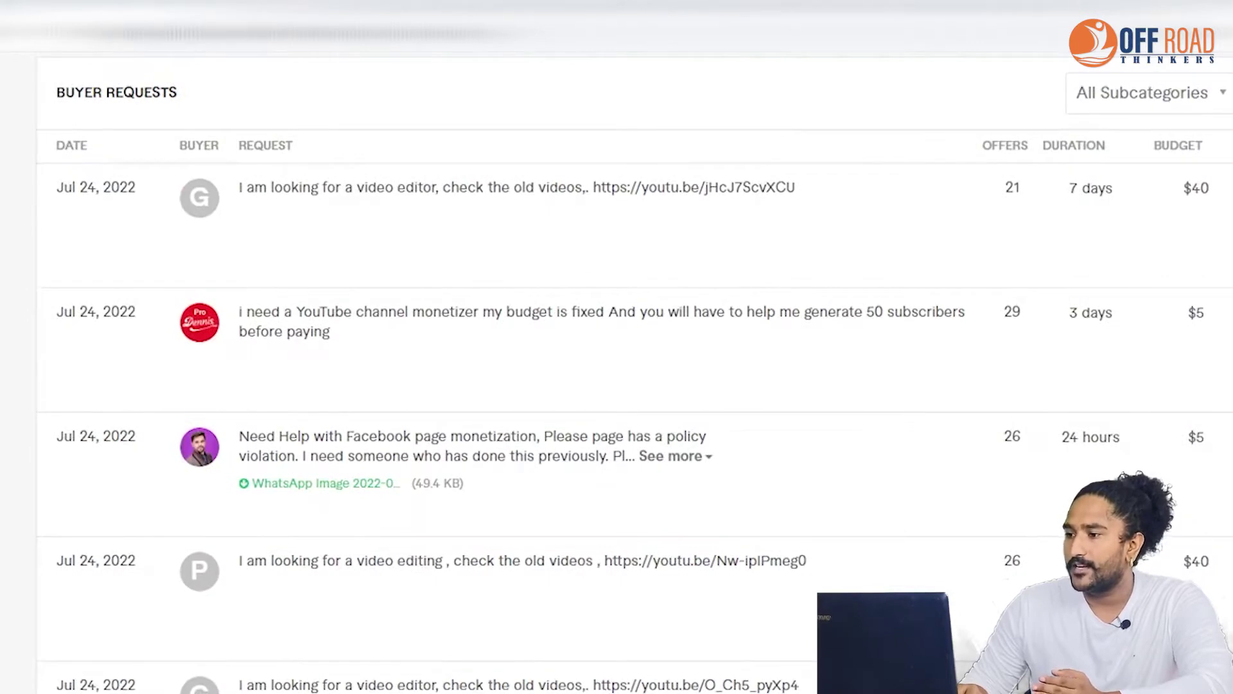
scroll(617, 369, "up", 1)
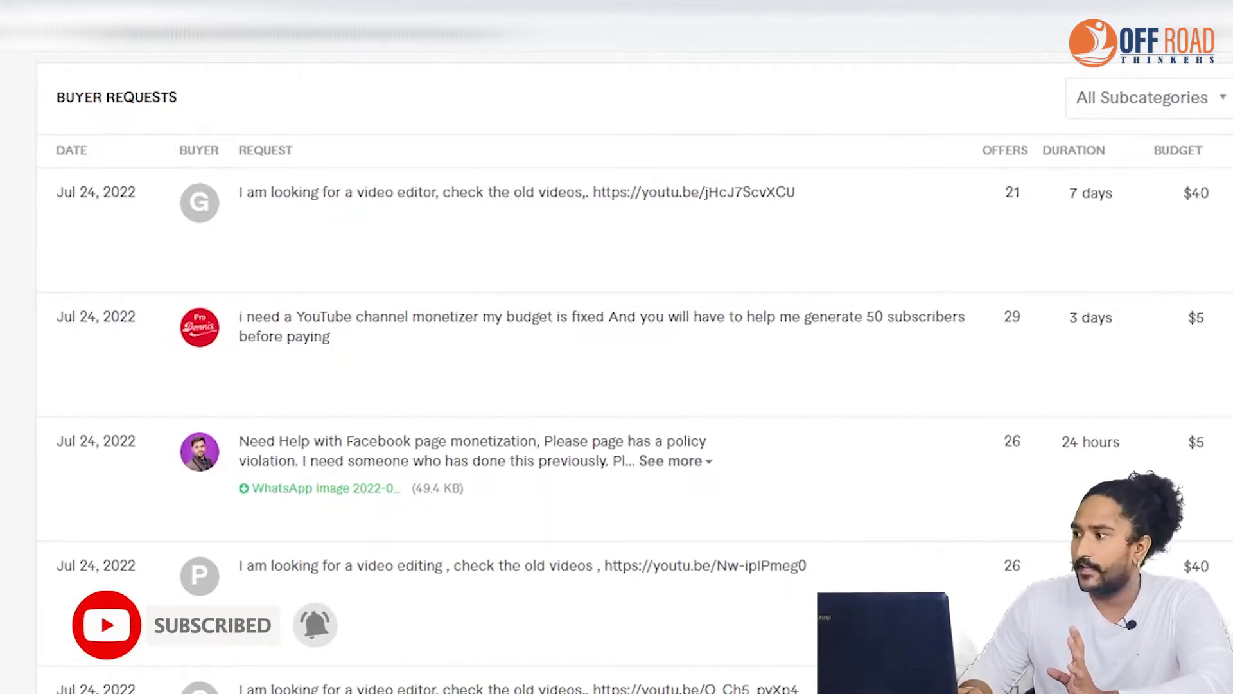
scroll(617, 386, "down", 1)
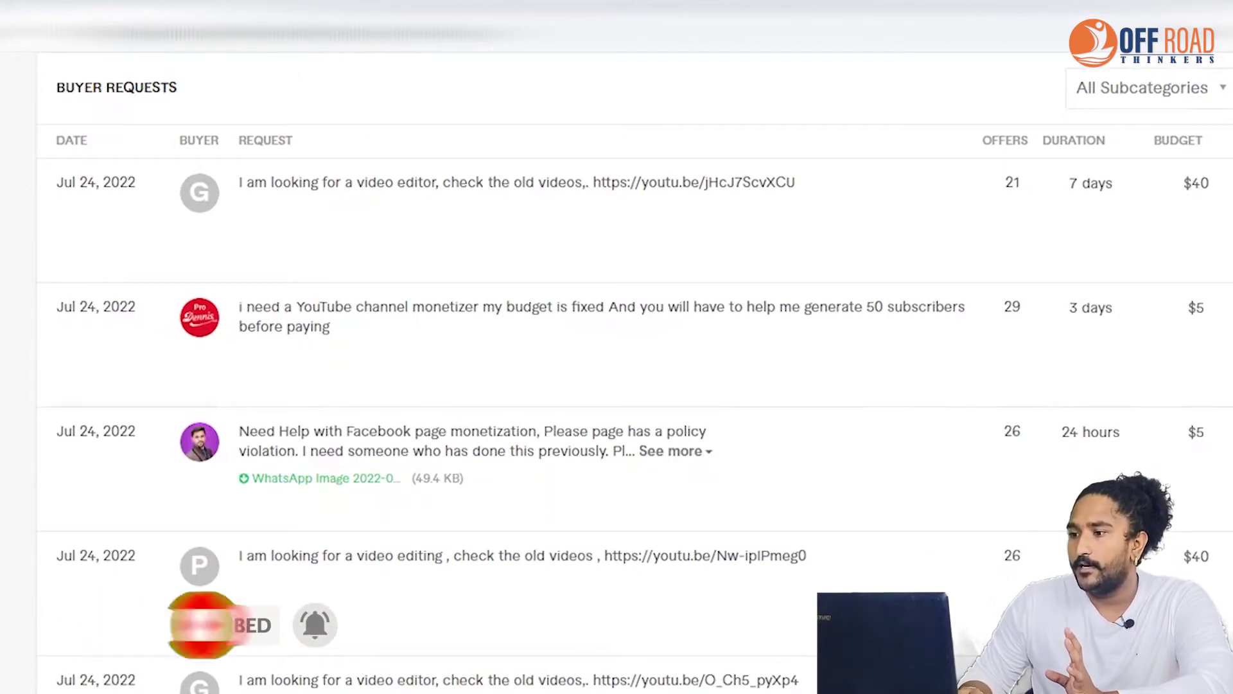
scroll(616, 386, "down", 1)
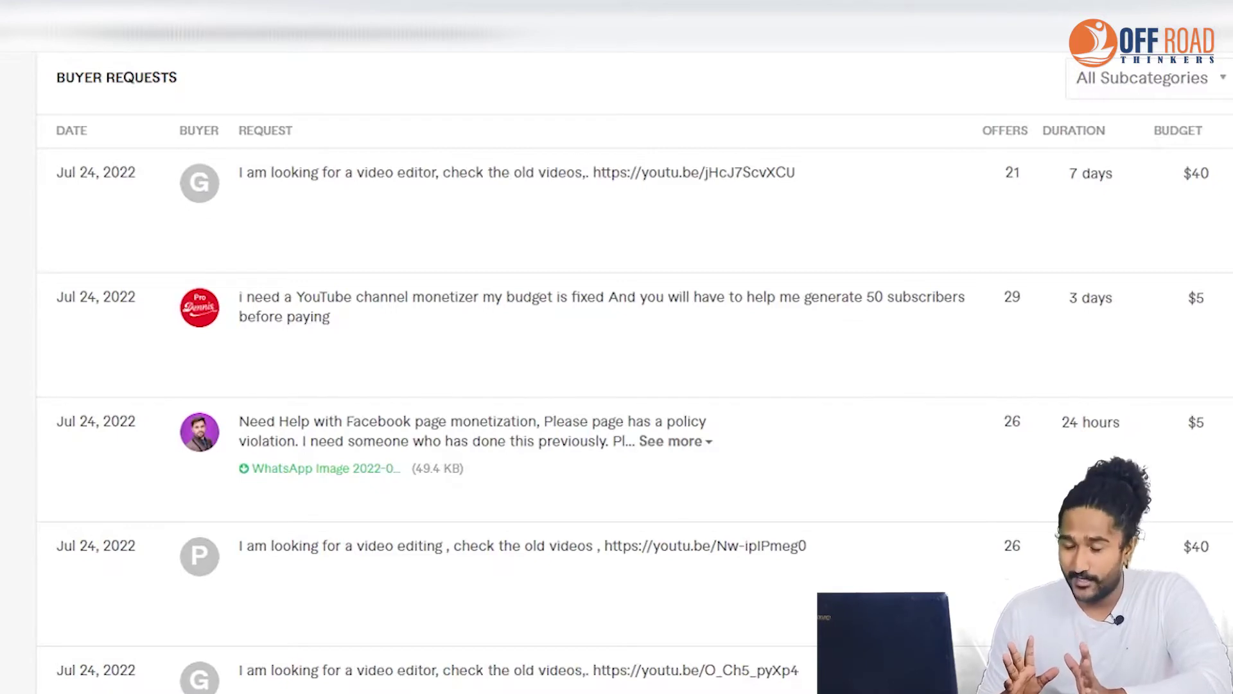
scroll(635, 377, "down", 2)
scroll(635, 283, "down", 2)
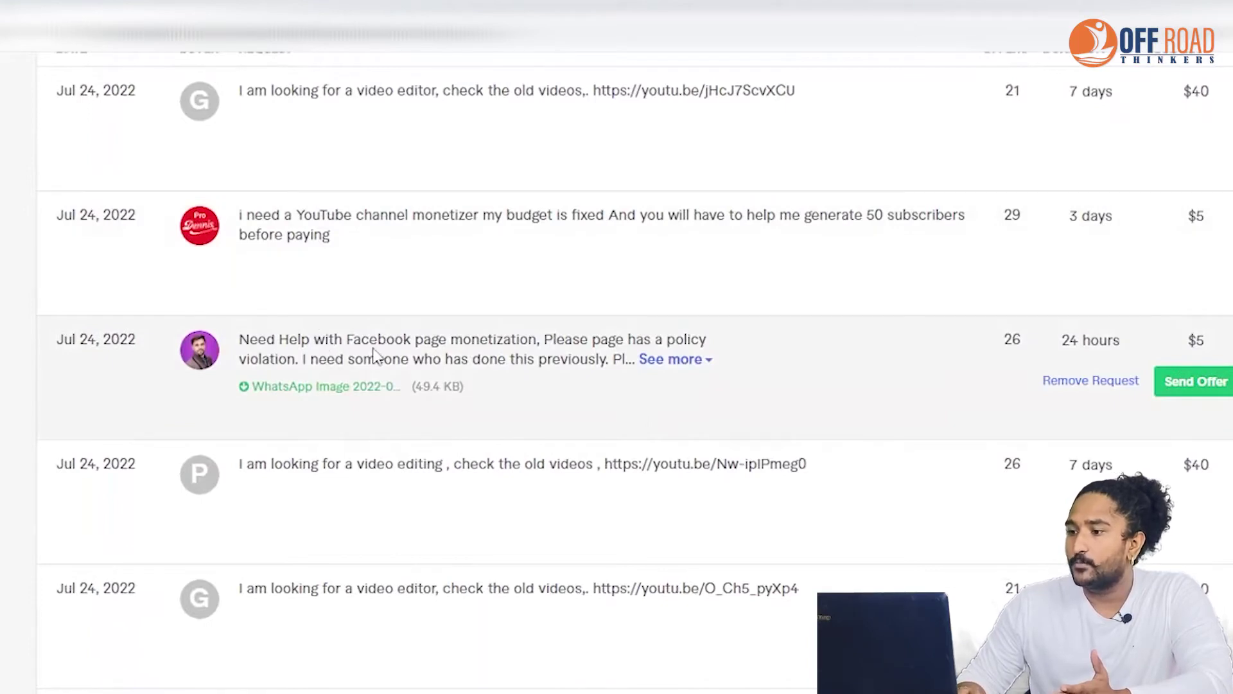
left_click(651, 361)
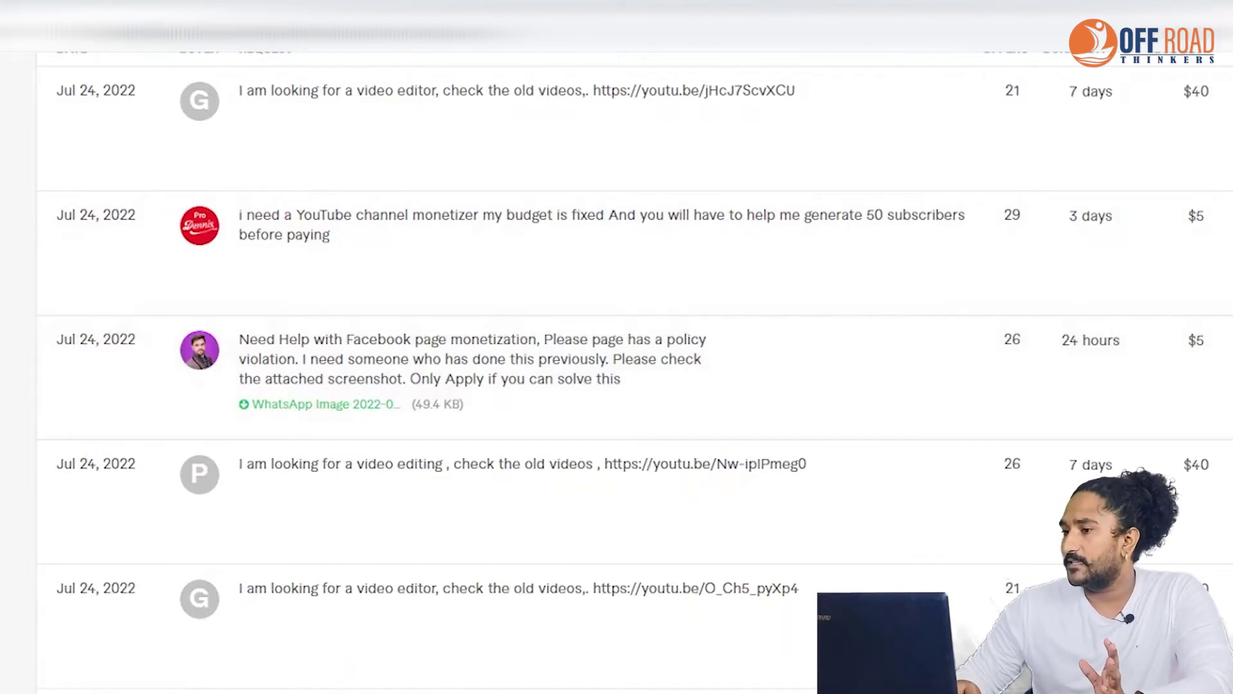
Examine the budget, duration and number of offers on the YouTube channel monetizer request.
scroll(616, 359, "up", 2)
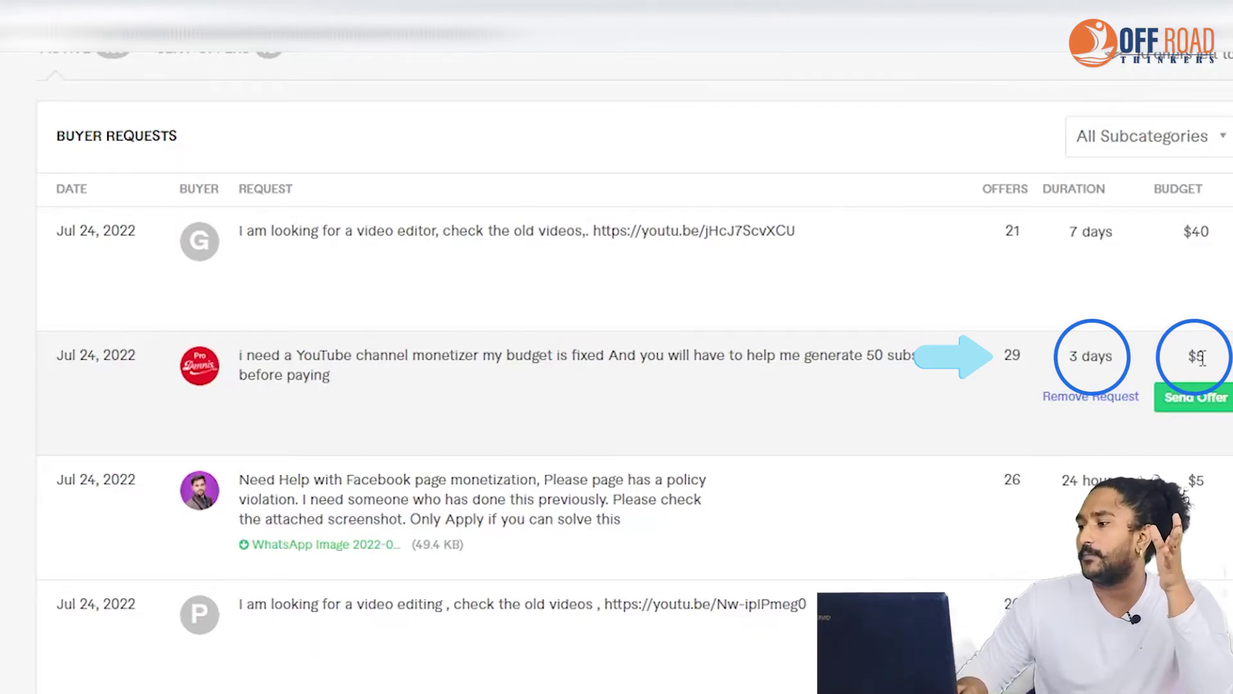
double_click(1202, 358)
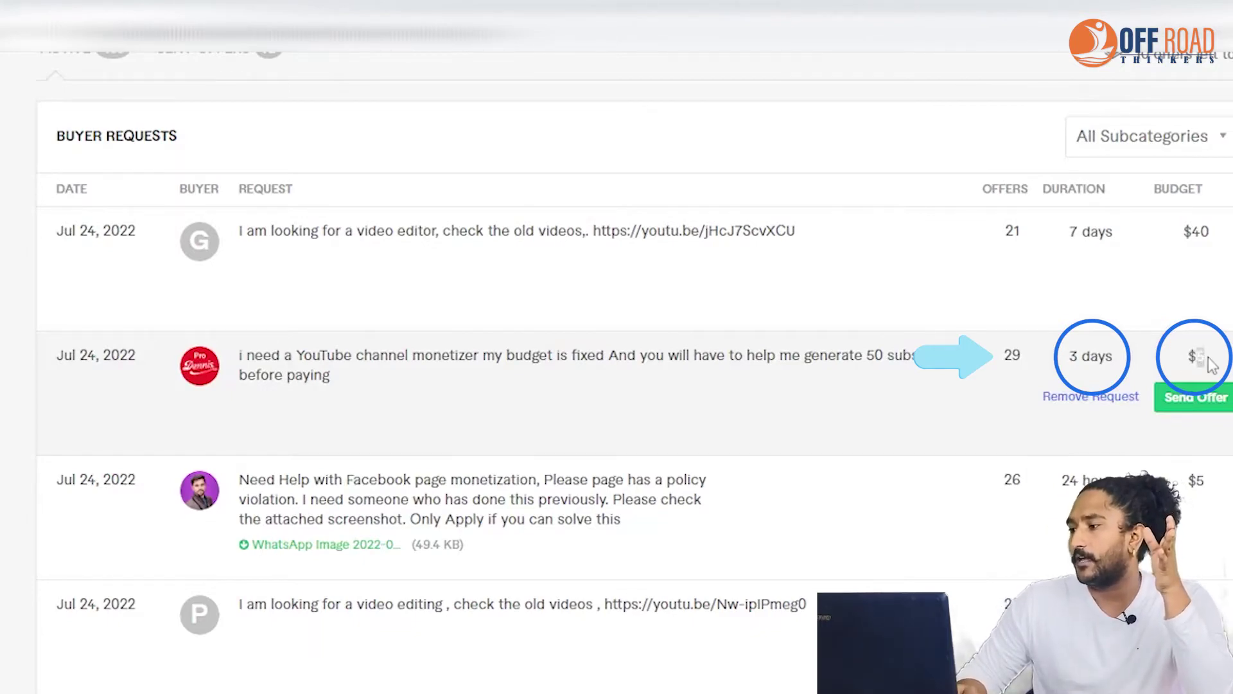
left_click(1213, 365)
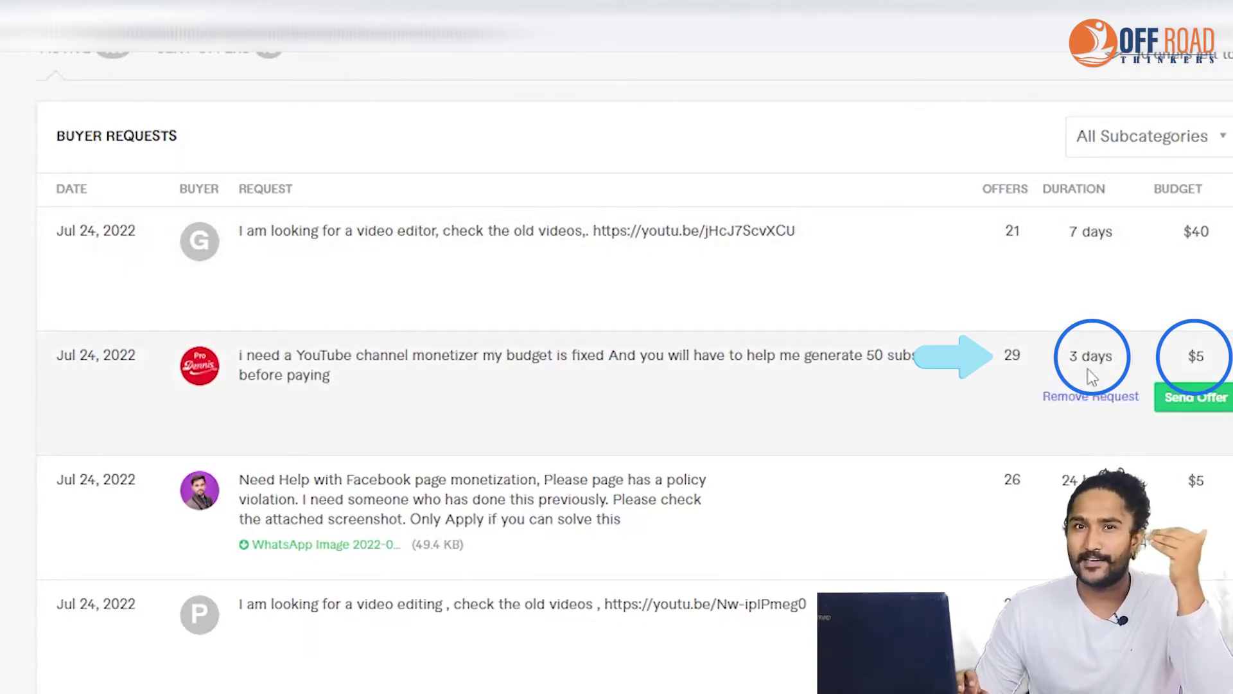
left_click_drag(1073, 360, 1116, 361)
left_click(1136, 364)
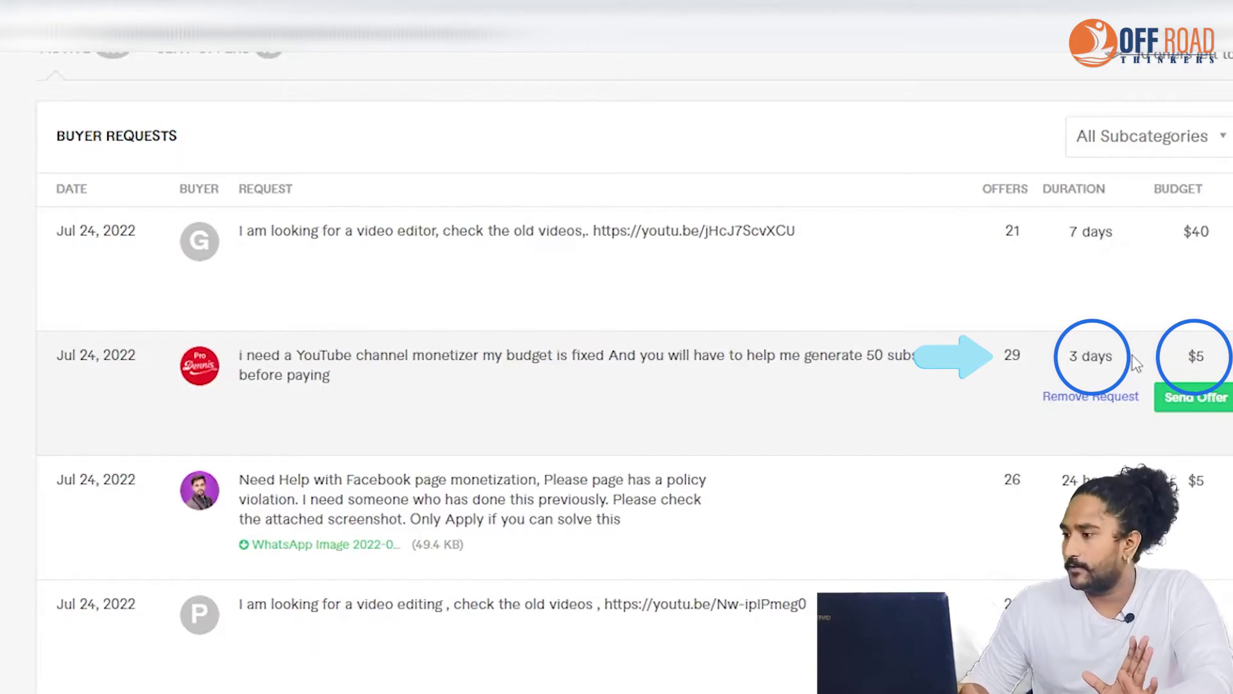
double_click(1018, 353)
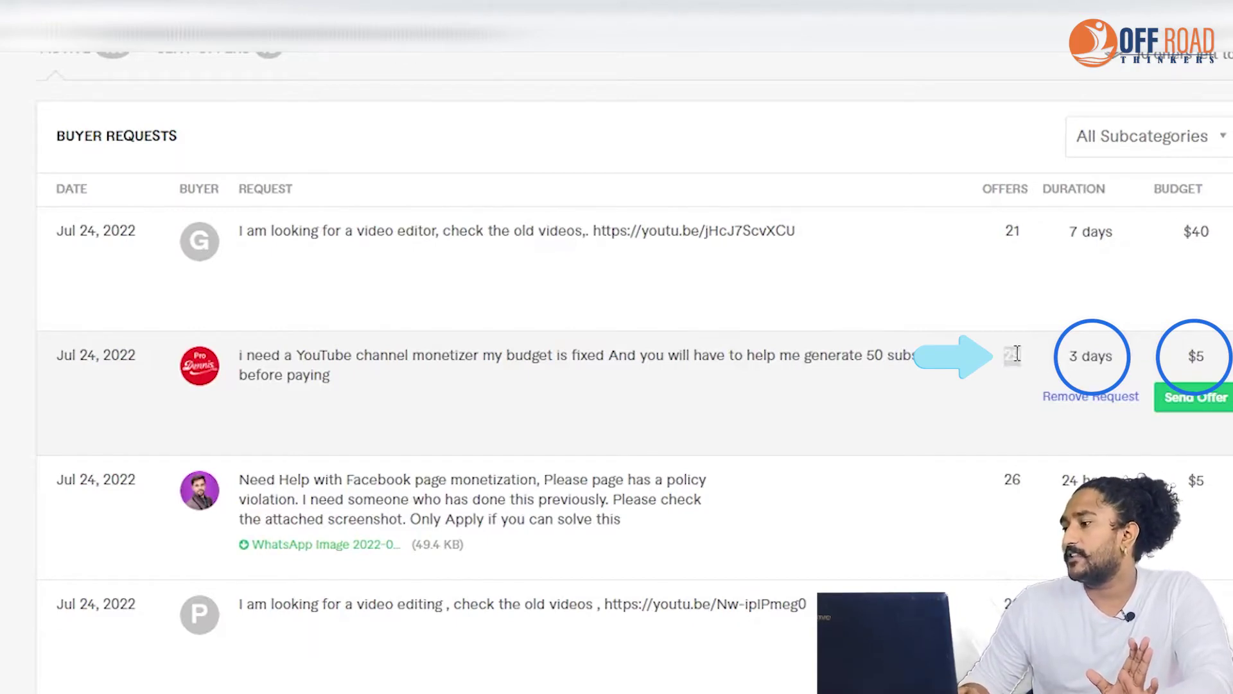
left_click(1015, 358)
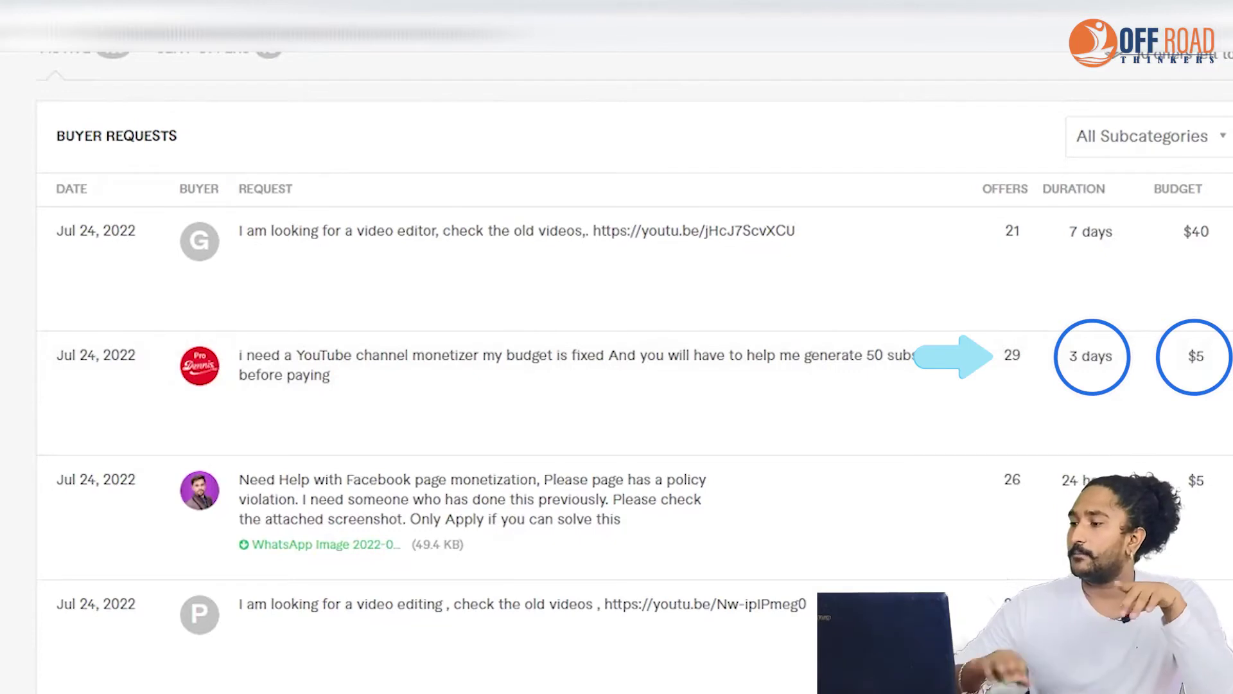
mouse_move(1012, 360)
double_click(1013, 358)
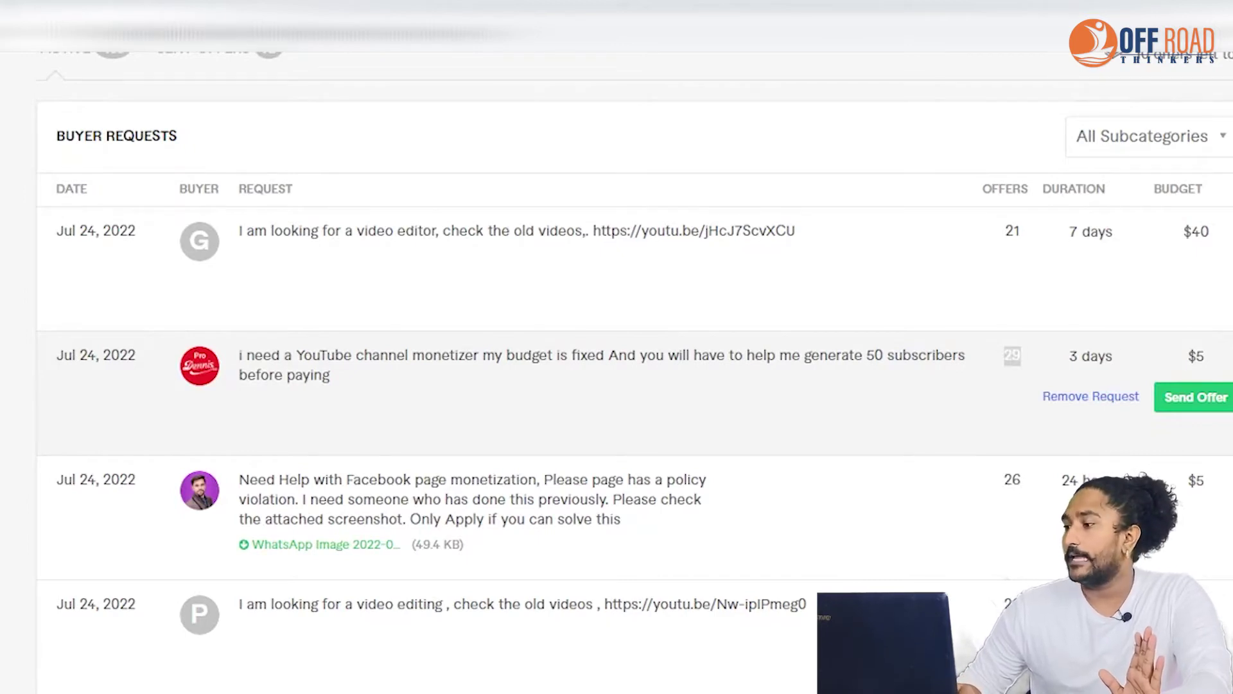
Start an offer for the YouTube channel monetizer request using the gig "I will make a dancing choreography for any song of your wish".
scroll(146, 182, "down", 2)
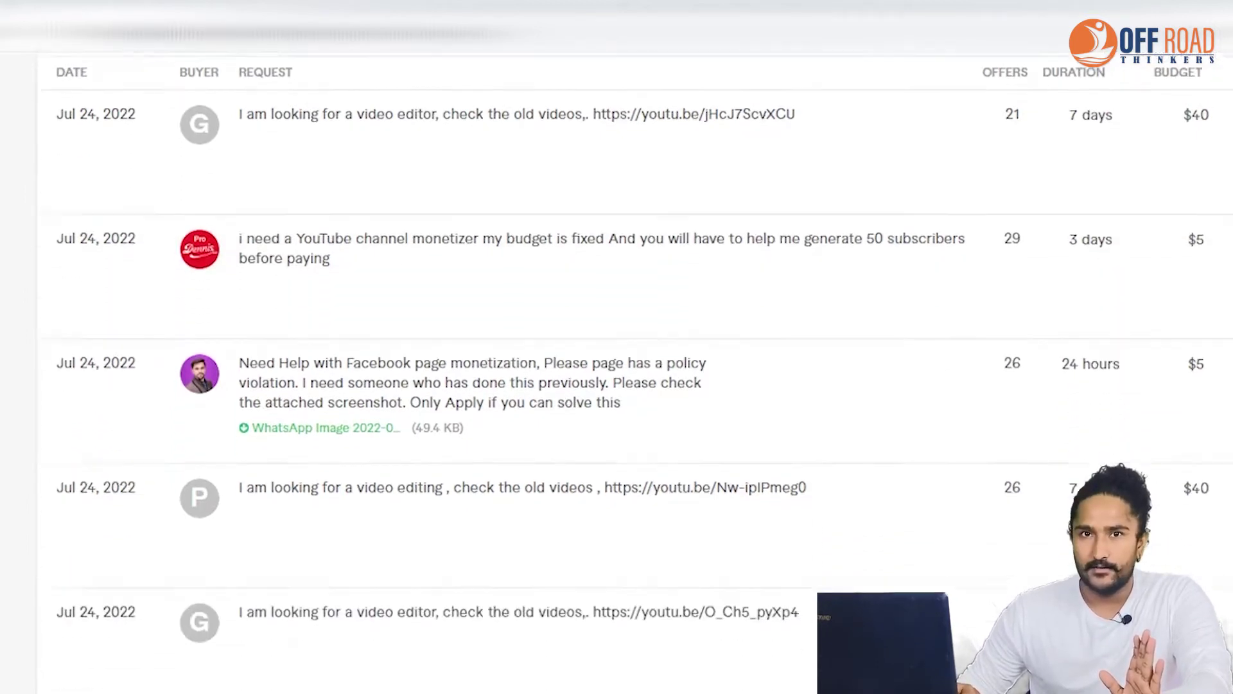
mouse_move(820, 267)
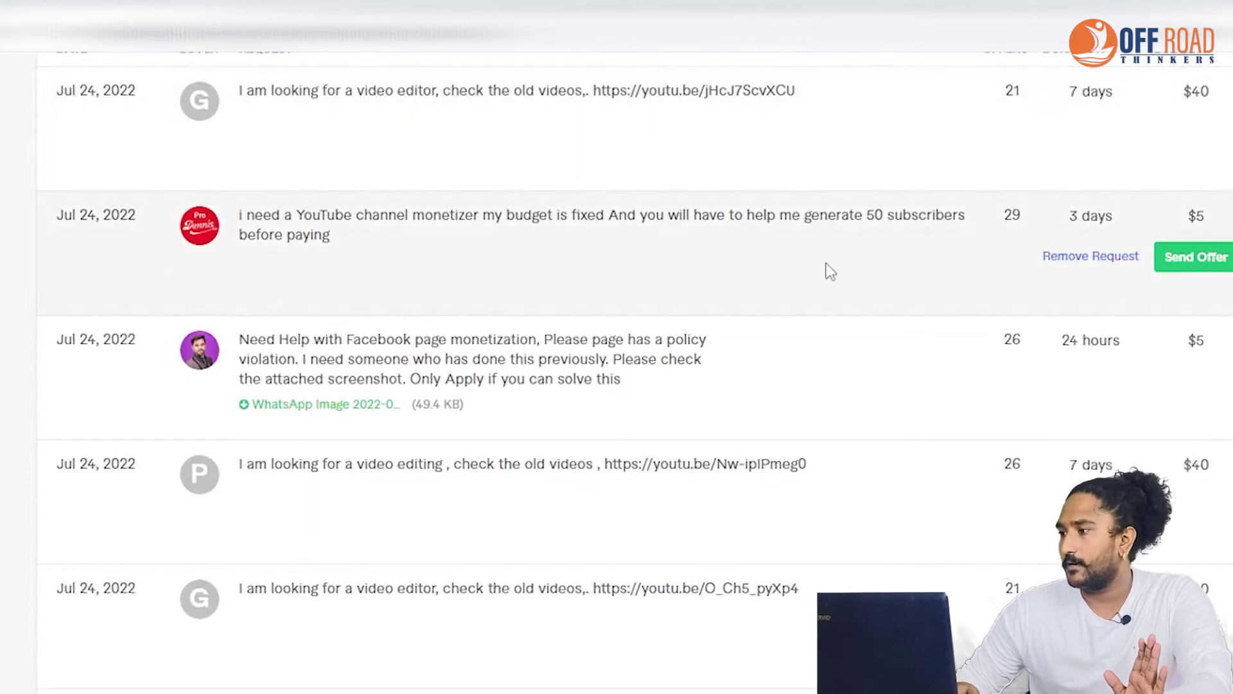
left_click(1186, 257)
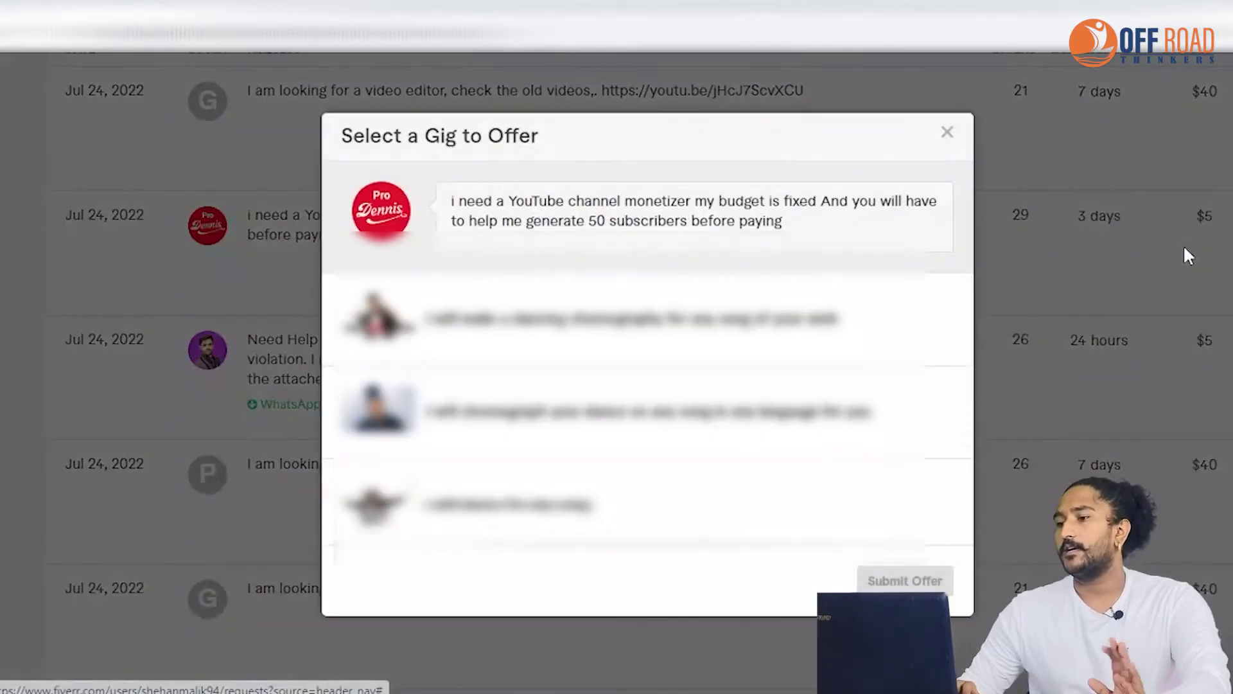
left_click_drag(970, 297, 969, 237)
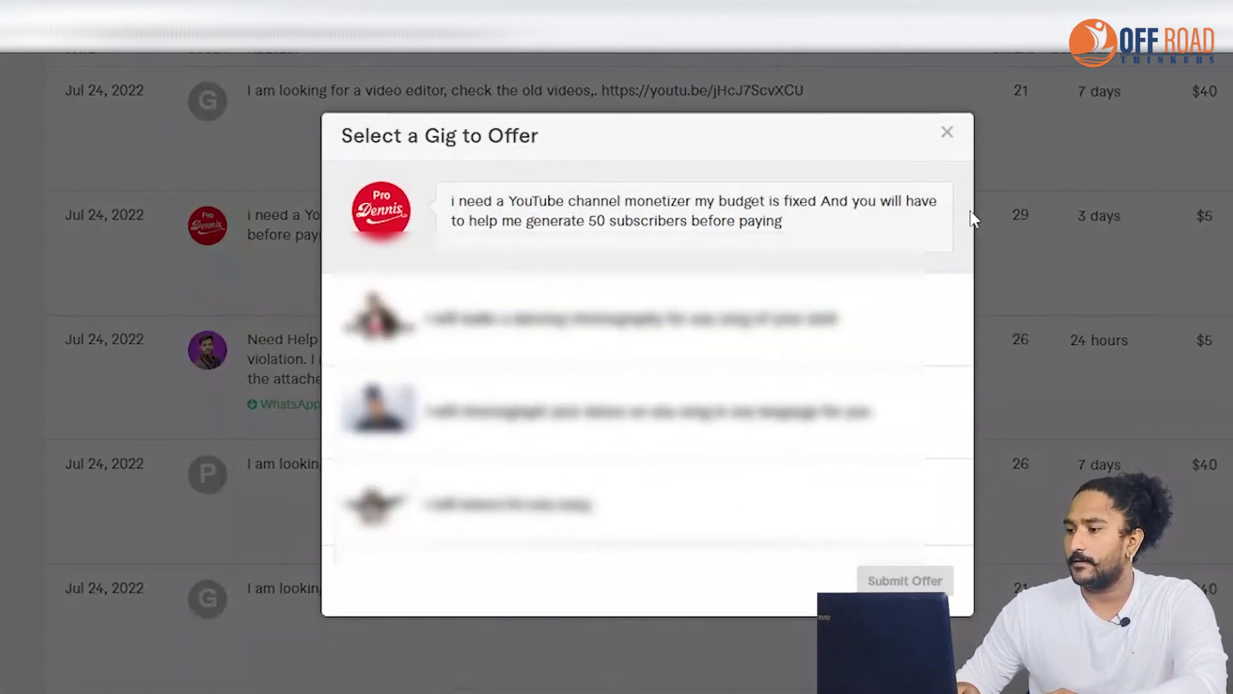
mouse_move(971, 413)
left_mouse_down()
mouse_move(963, 469)
mouse_move(946, 336)
mouse_move(963, 456)
mouse_move(955, 242)
mouse_move(965, 427)
left_mouse_up()
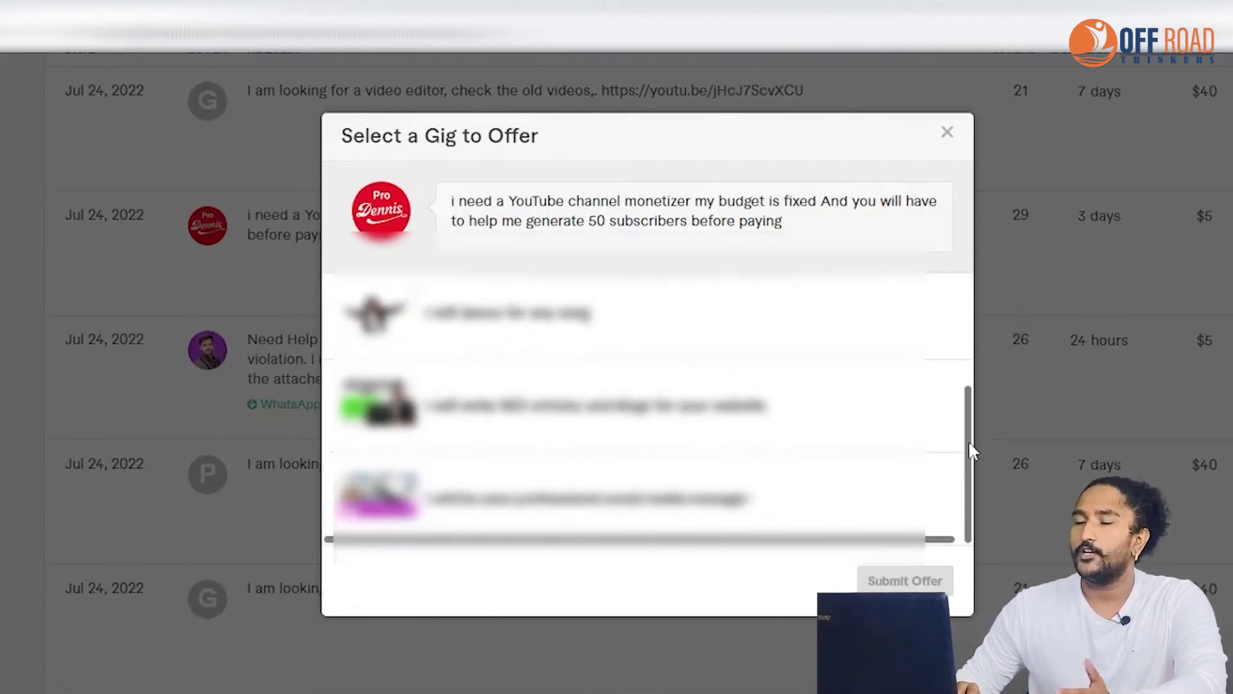
left_click_drag(968, 440, 965, 298)
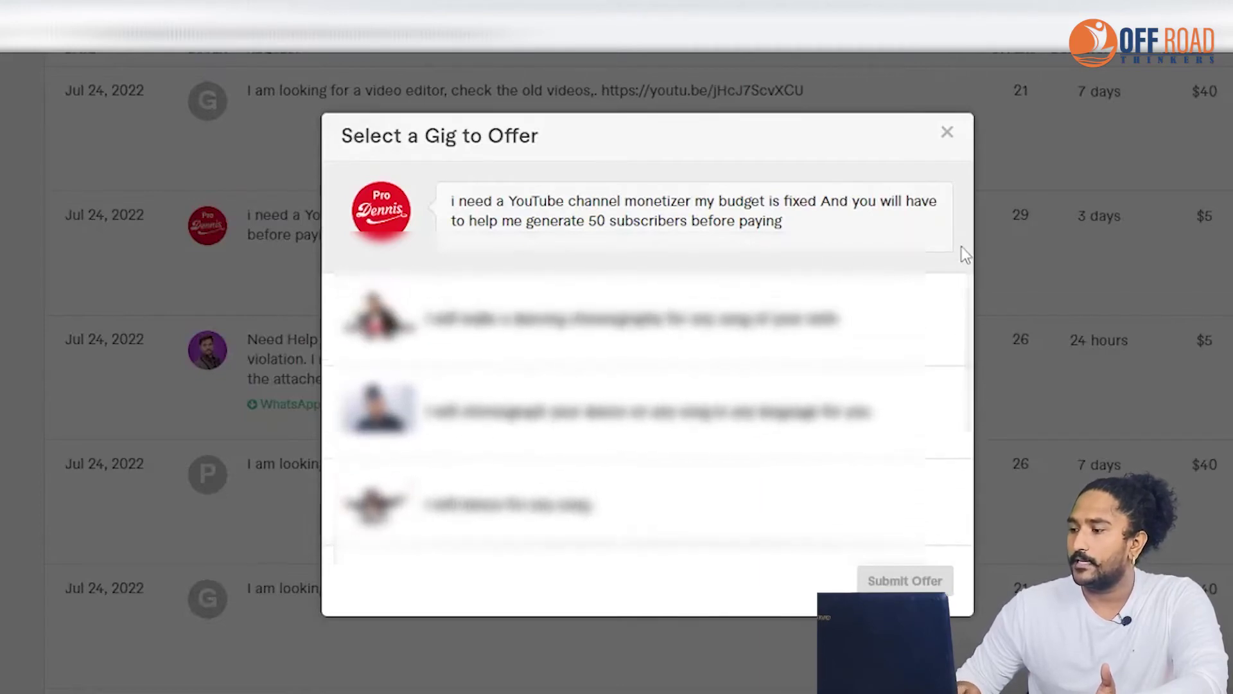
left_click(572, 324)
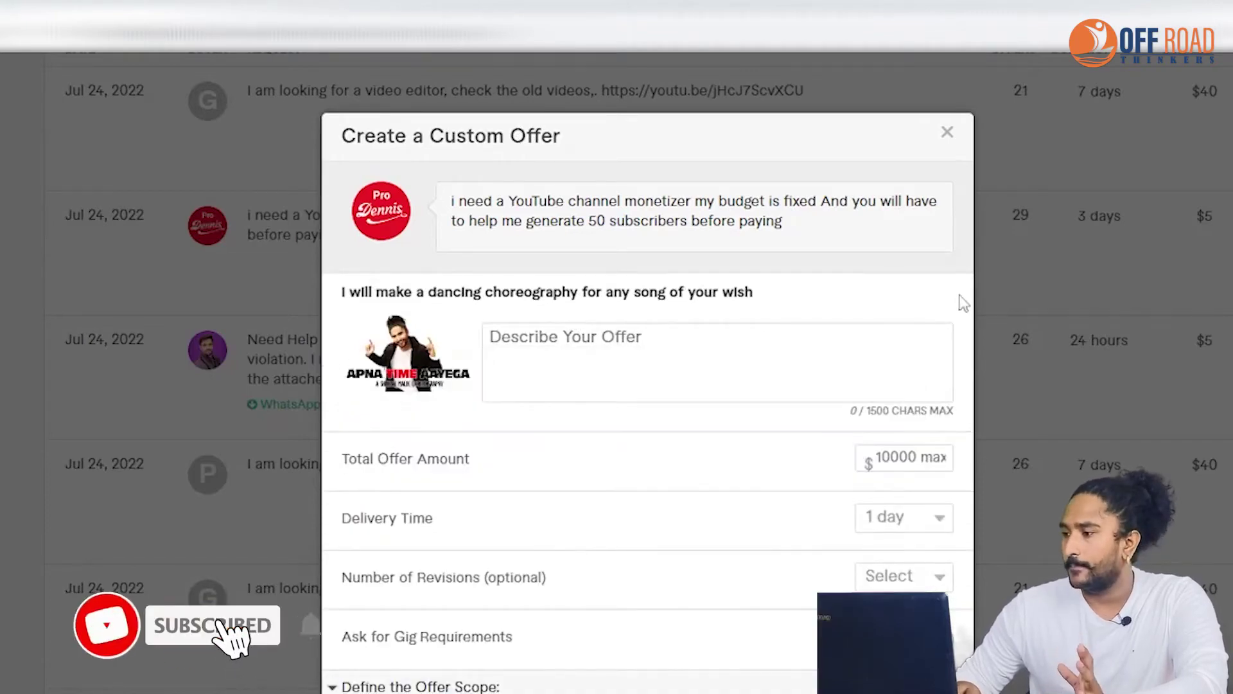
Review the custom offer form's fields, from description, amount, delivery time and revisions to gig requirements and offer scope.
scroll(648, 385, "down", 2)
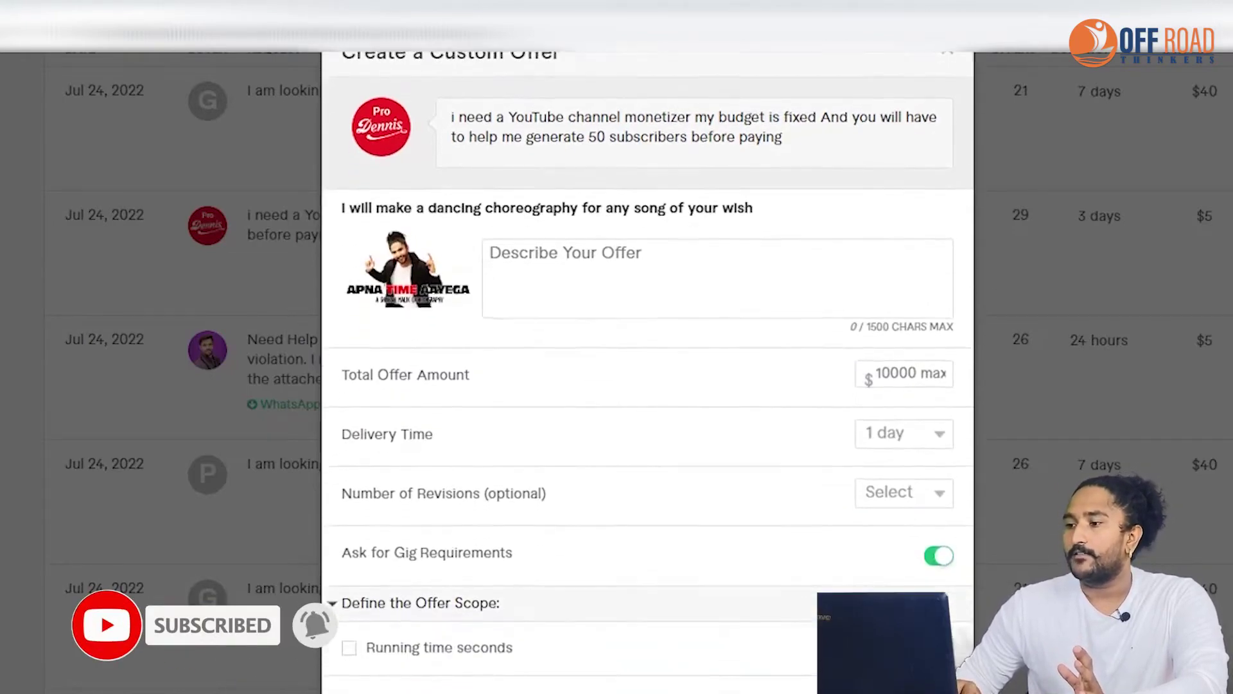
scroll(649, 385, "down", 1)
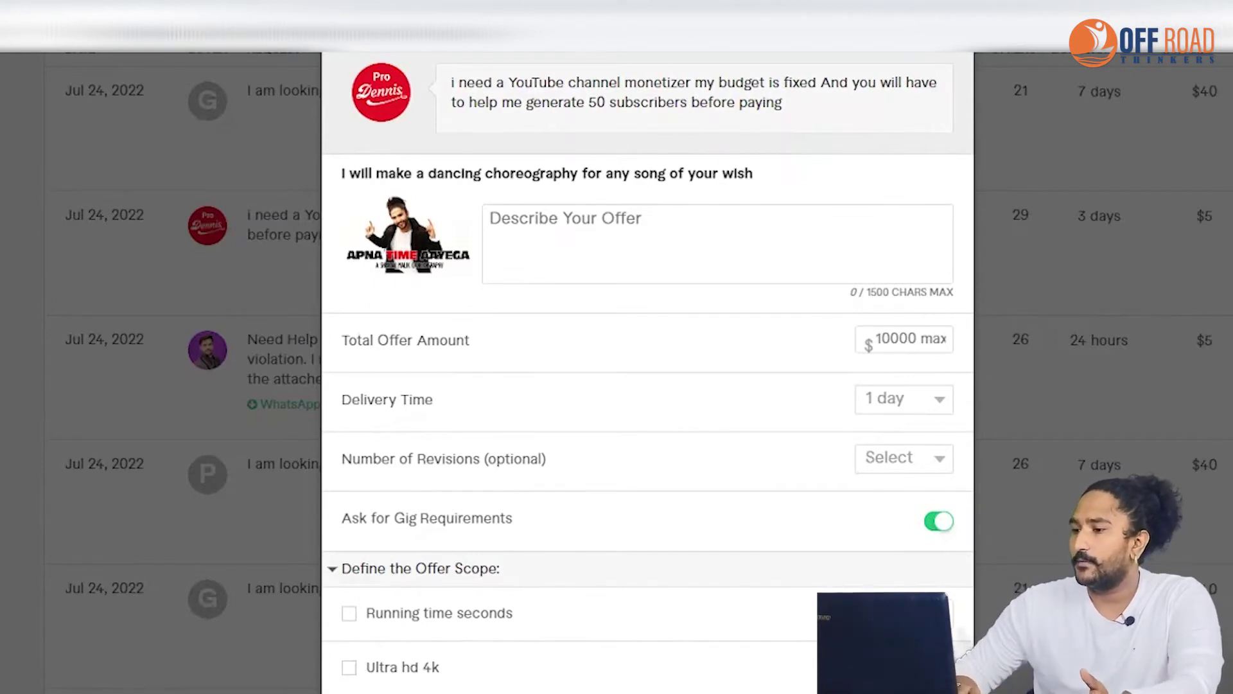
scroll(647, 372, "down", 2)
scroll(647, 373, "up", 2)
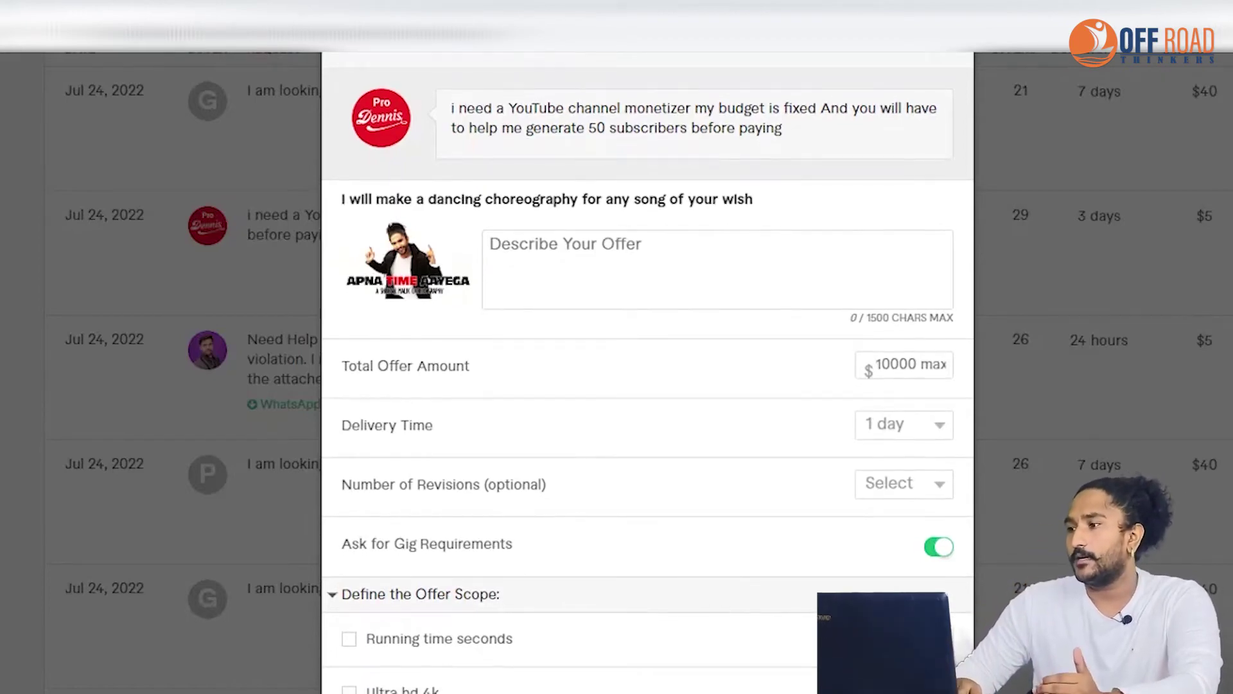
scroll(648, 372, "down", 3)
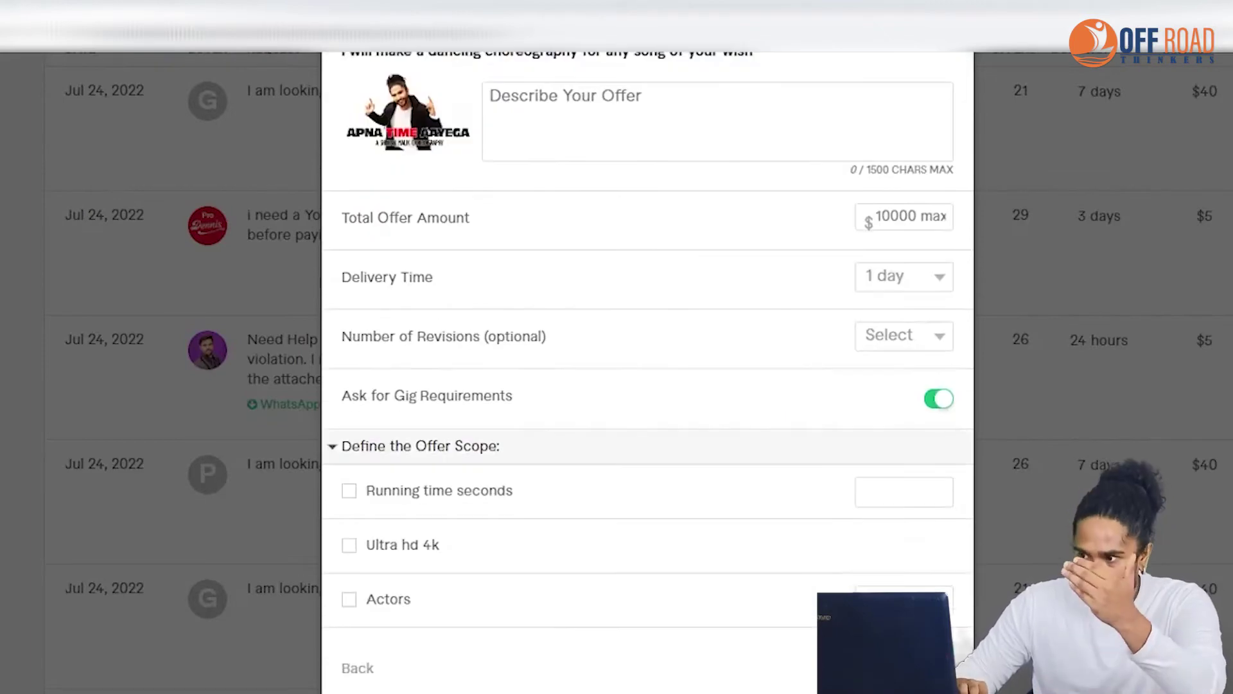
scroll(647, 366, "up", 2)
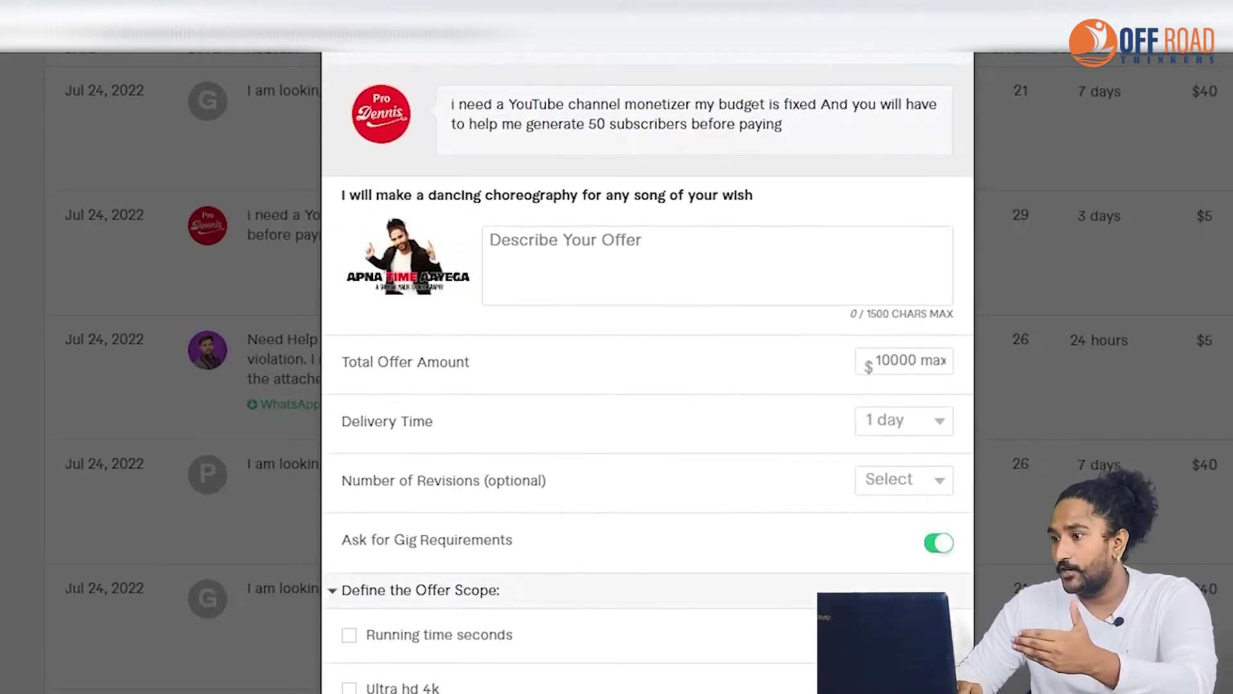
scroll(647, 366, "up", 1)
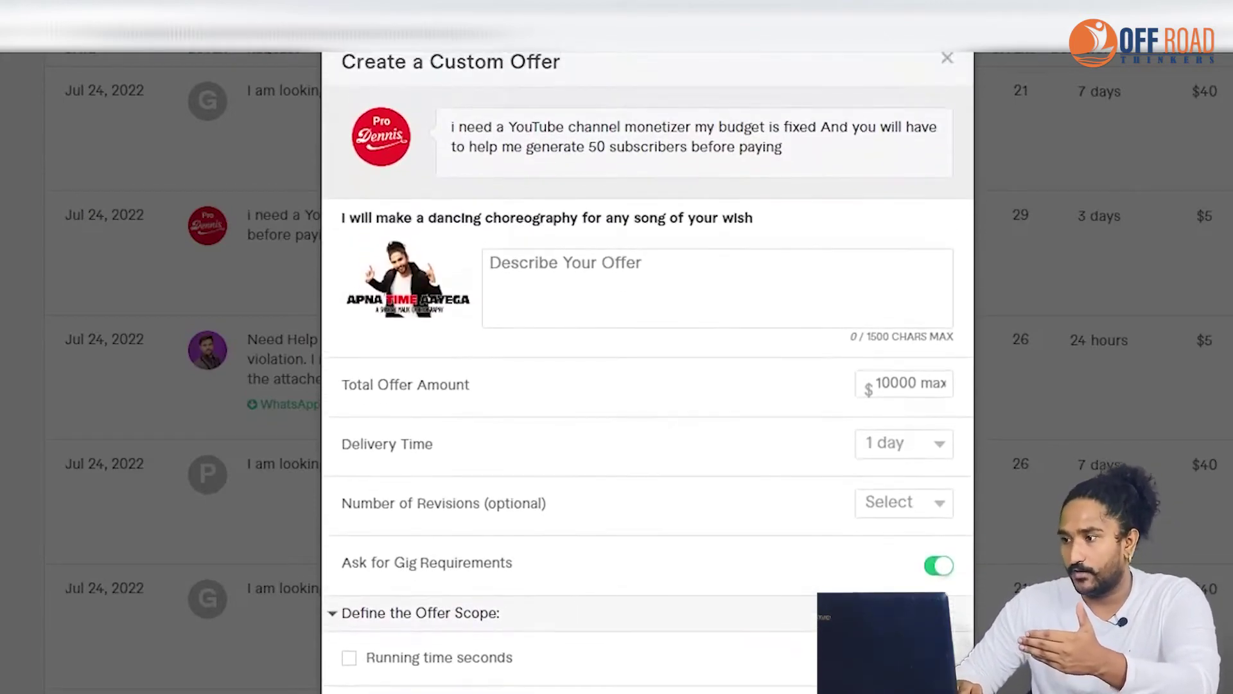
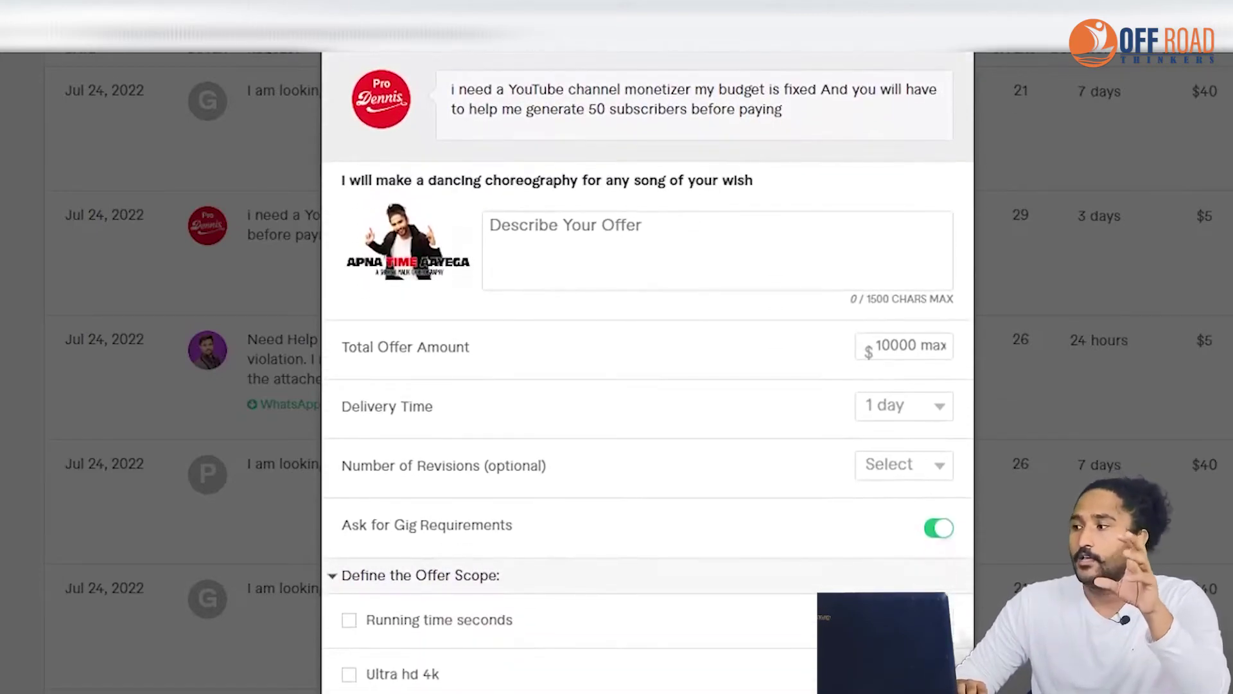
scroll(648, 385, "down", 2)
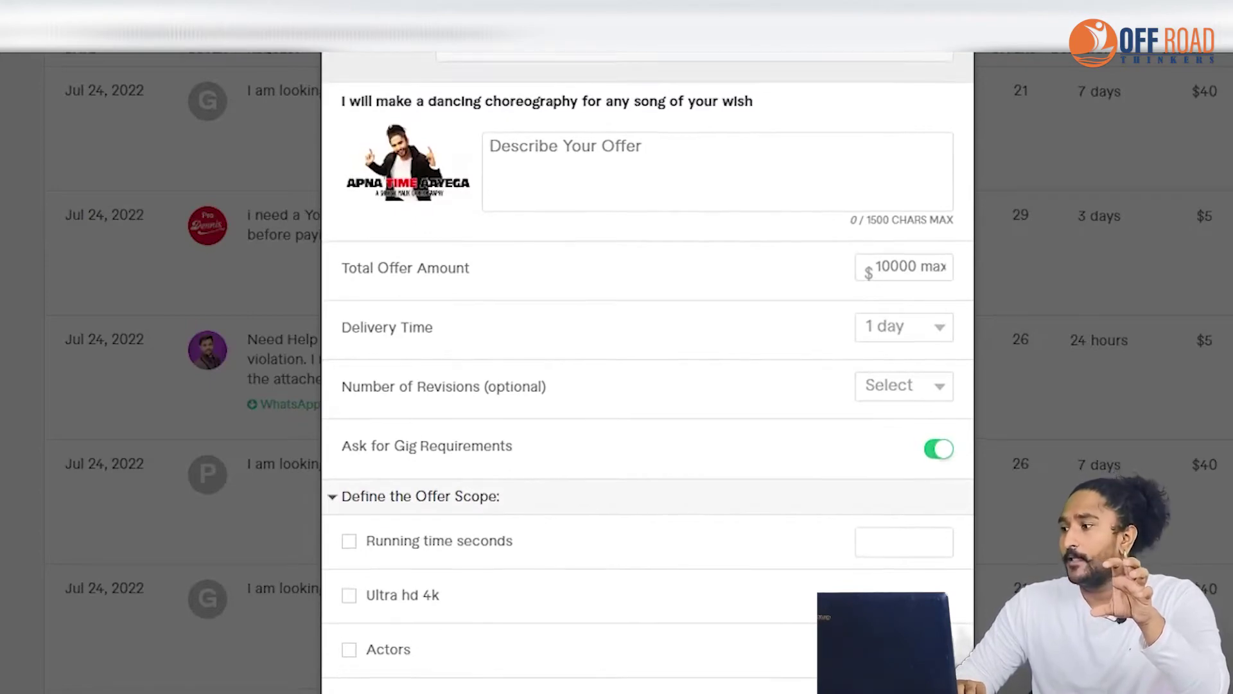
scroll(647, 373, "down", 1)
scroll(647, 373, "up", 3)
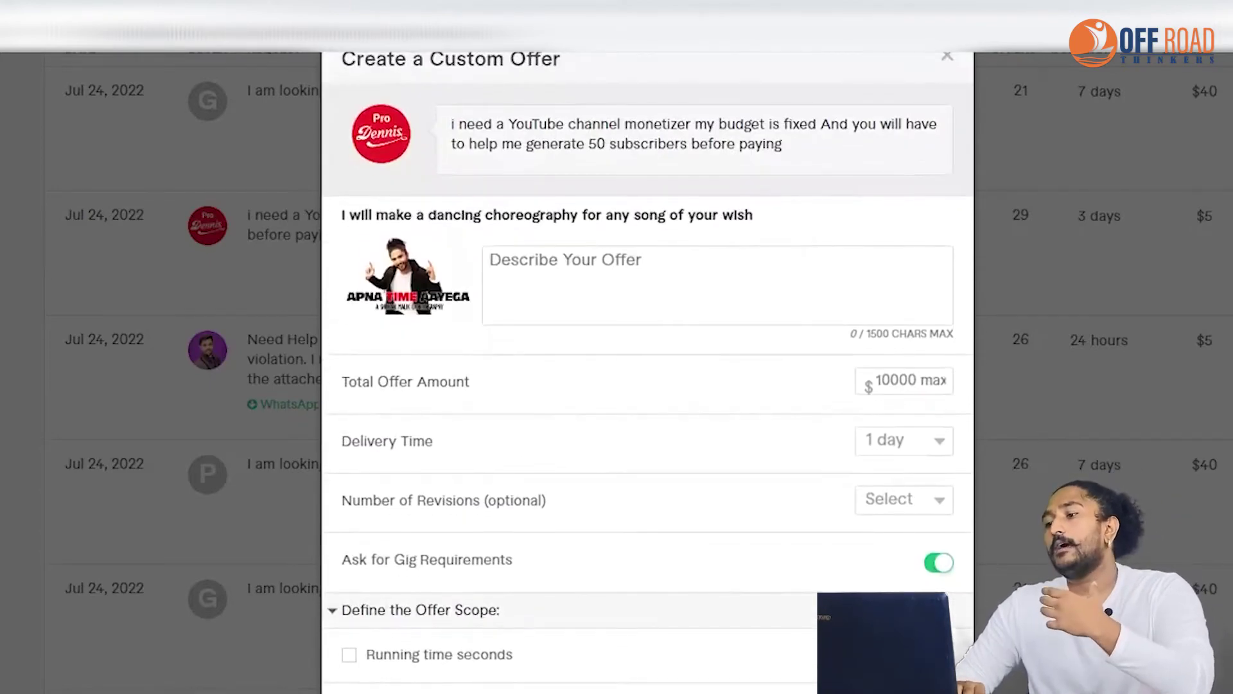
scroll(693, 106, "down", 2)
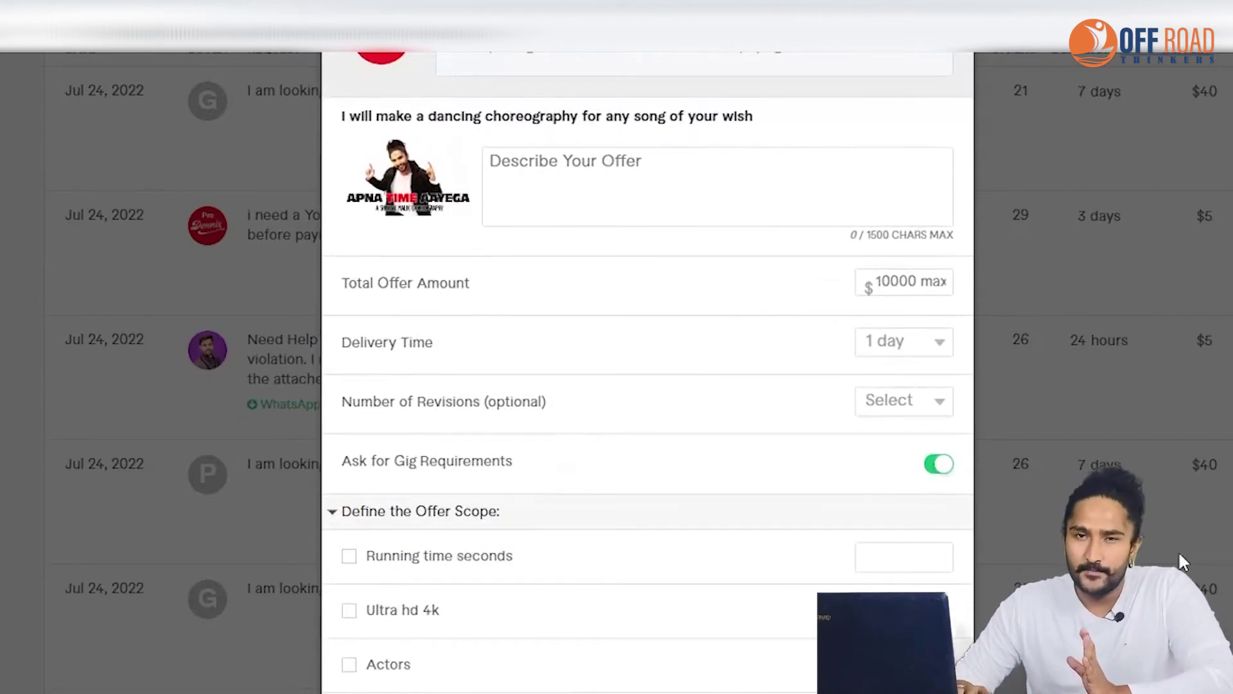
scroll(978, 543, "up", 1)
scroll(978, 543, "up", 1)
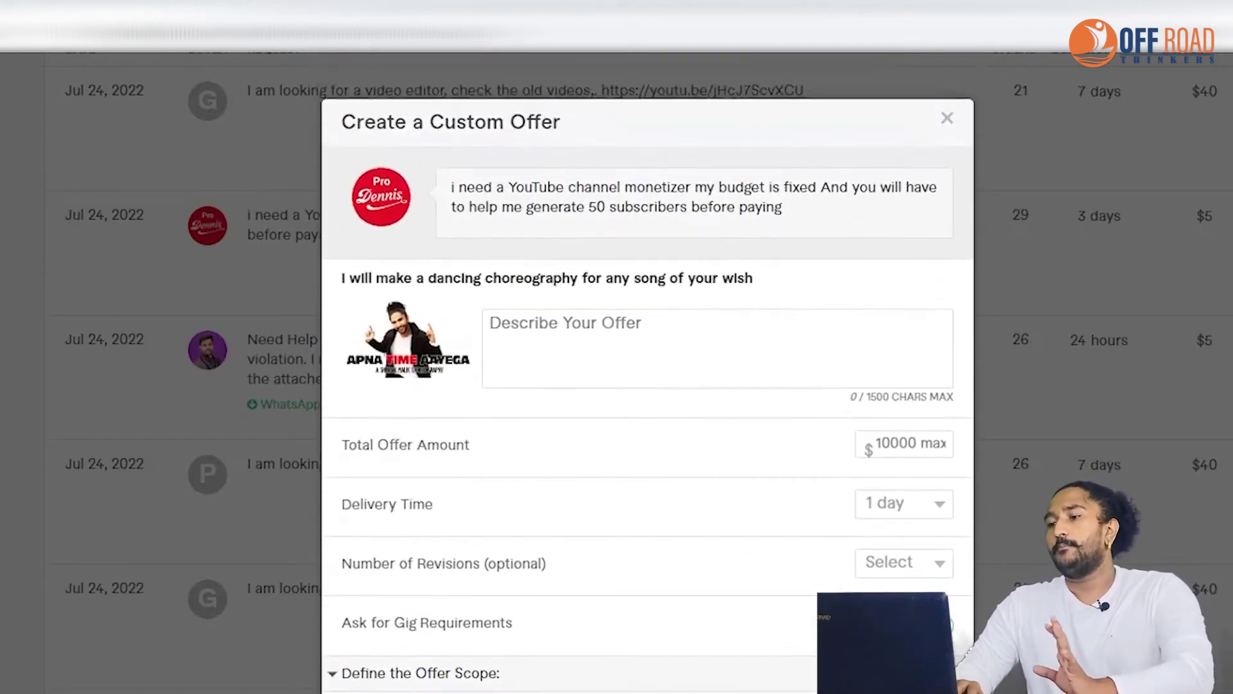
Begin the offer description with "I am an experienced social media manager who has previously helped many clients with monetization.".
left_click(770, 331)
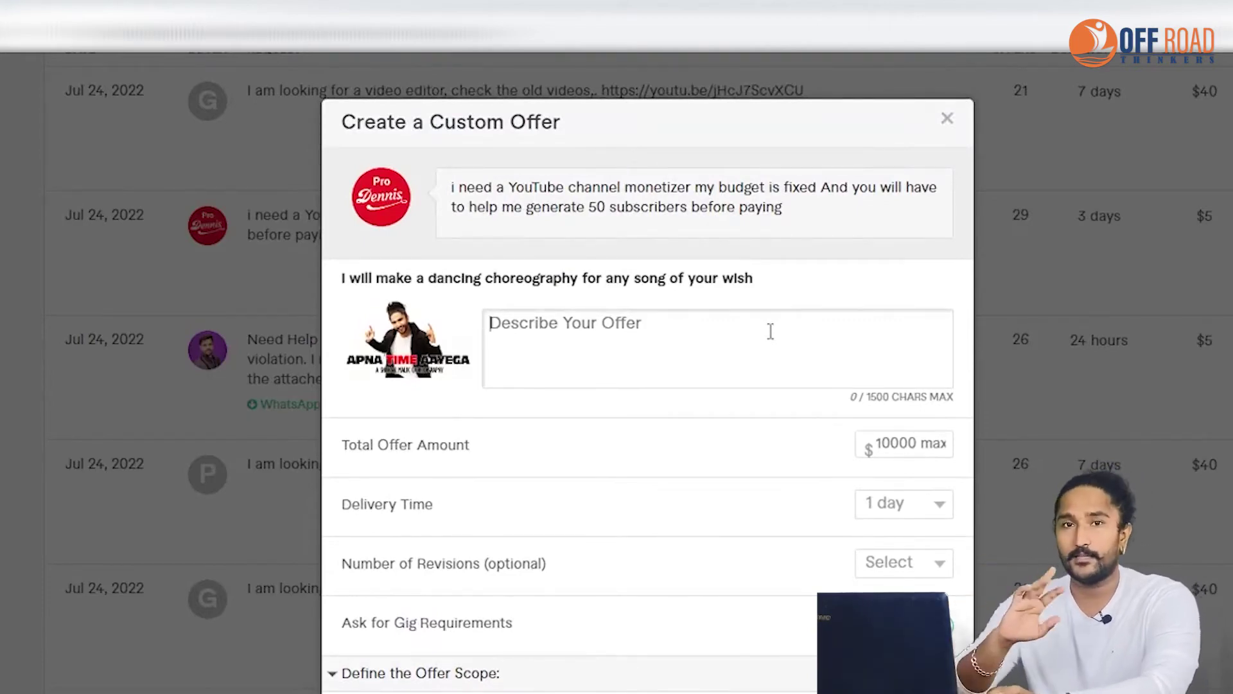
type("I am an")
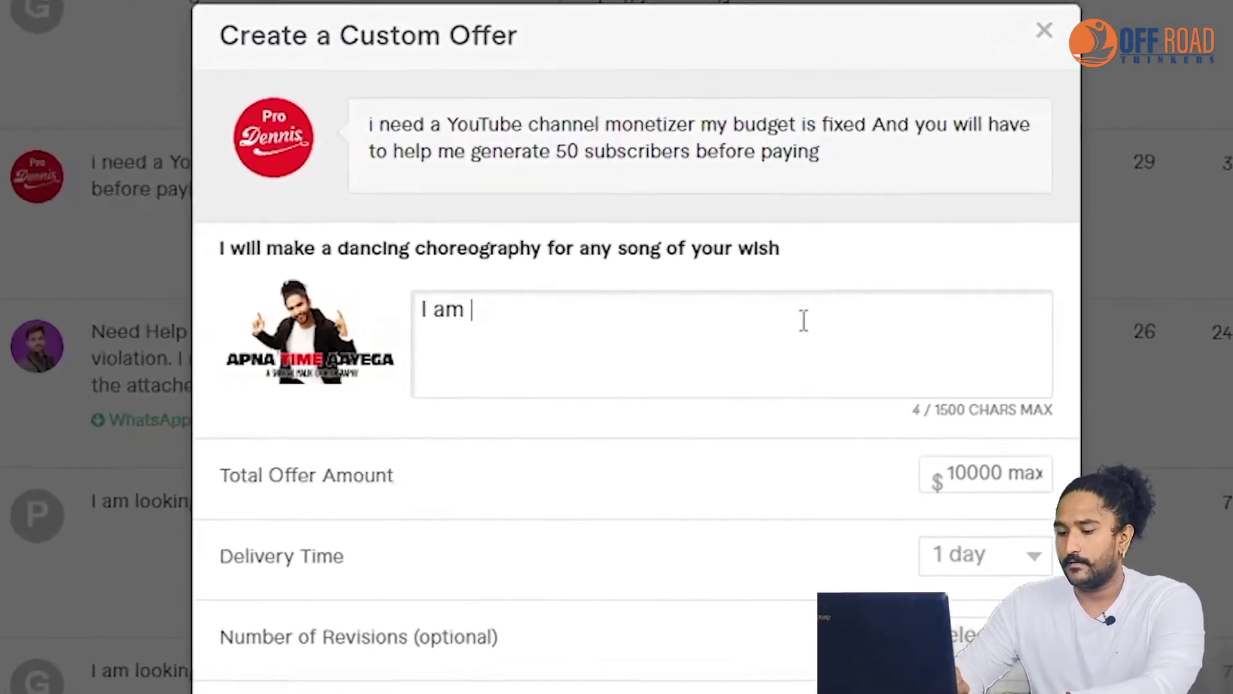
type(" experience")
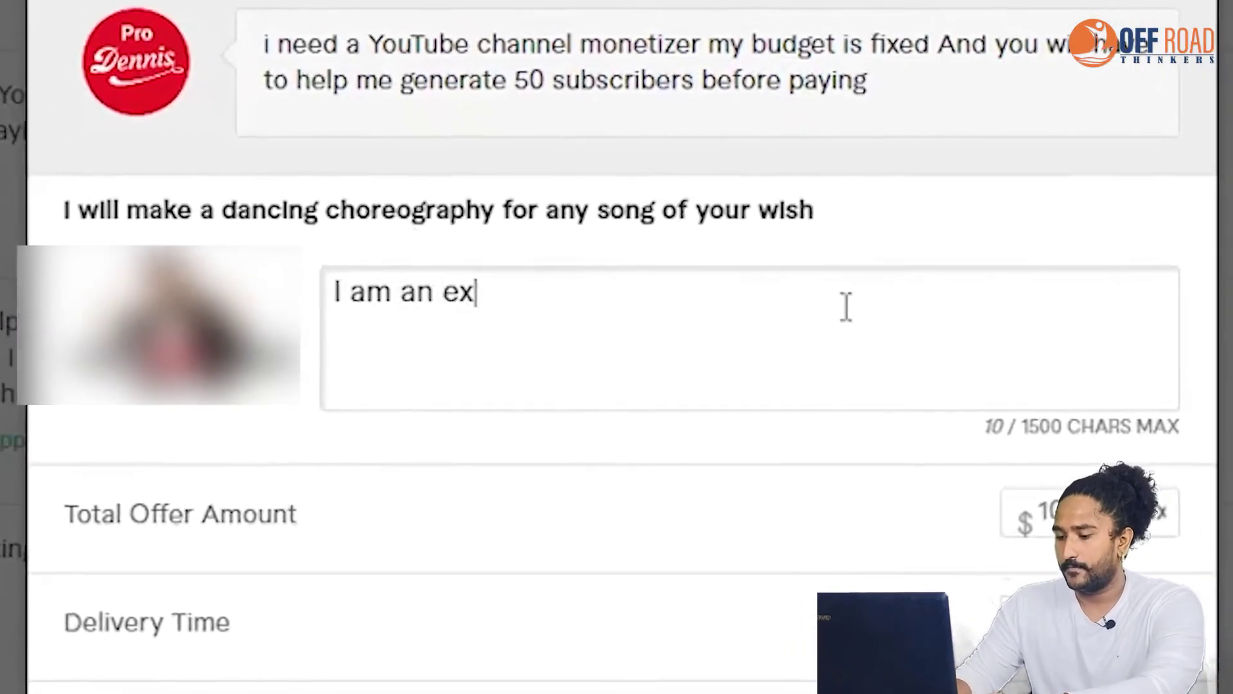
type("d ")
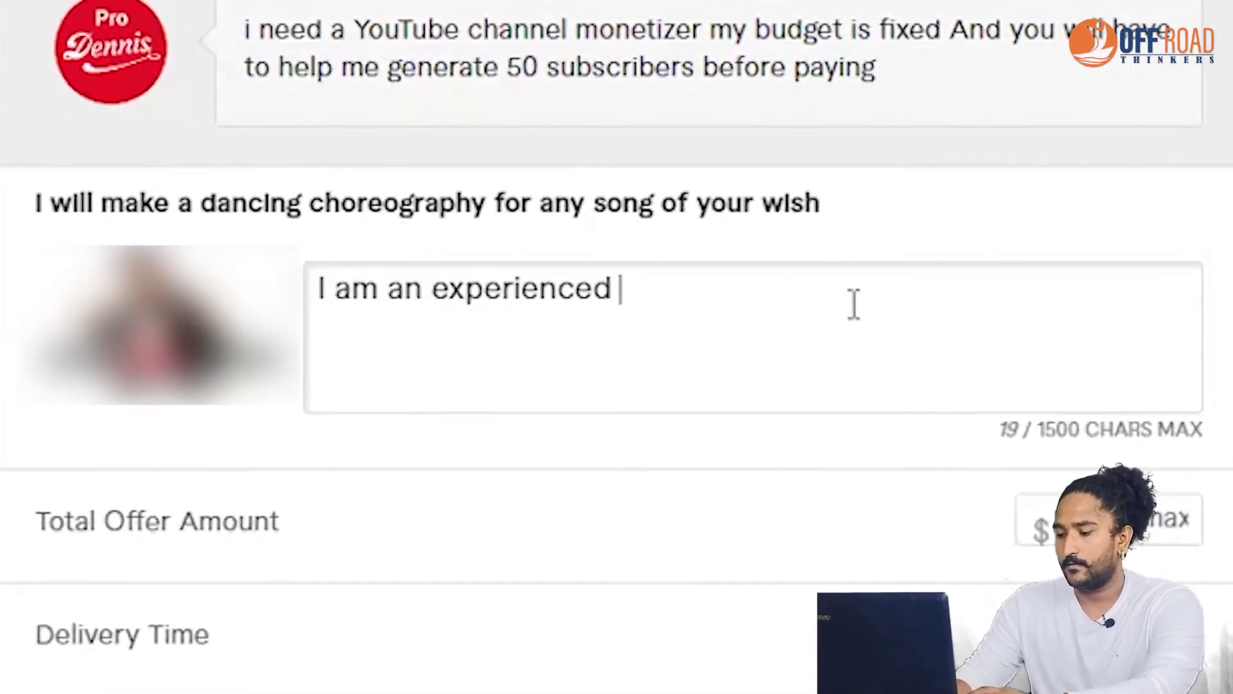
type("social media m")
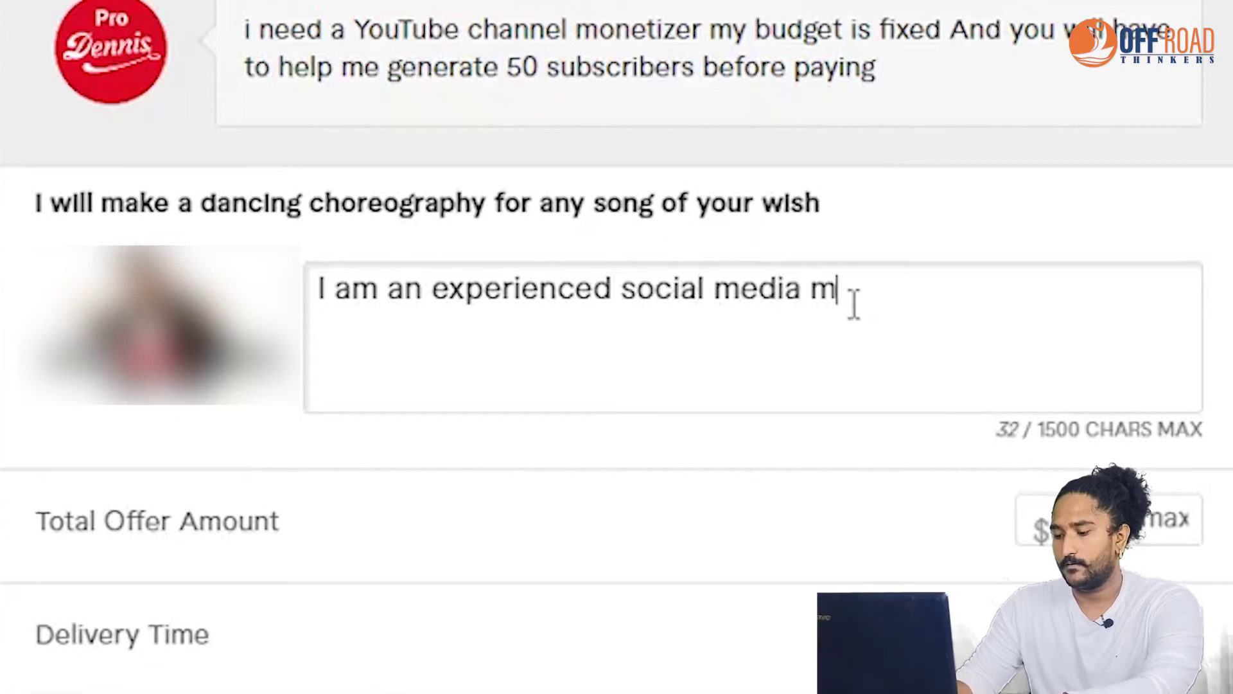
type("anager who")
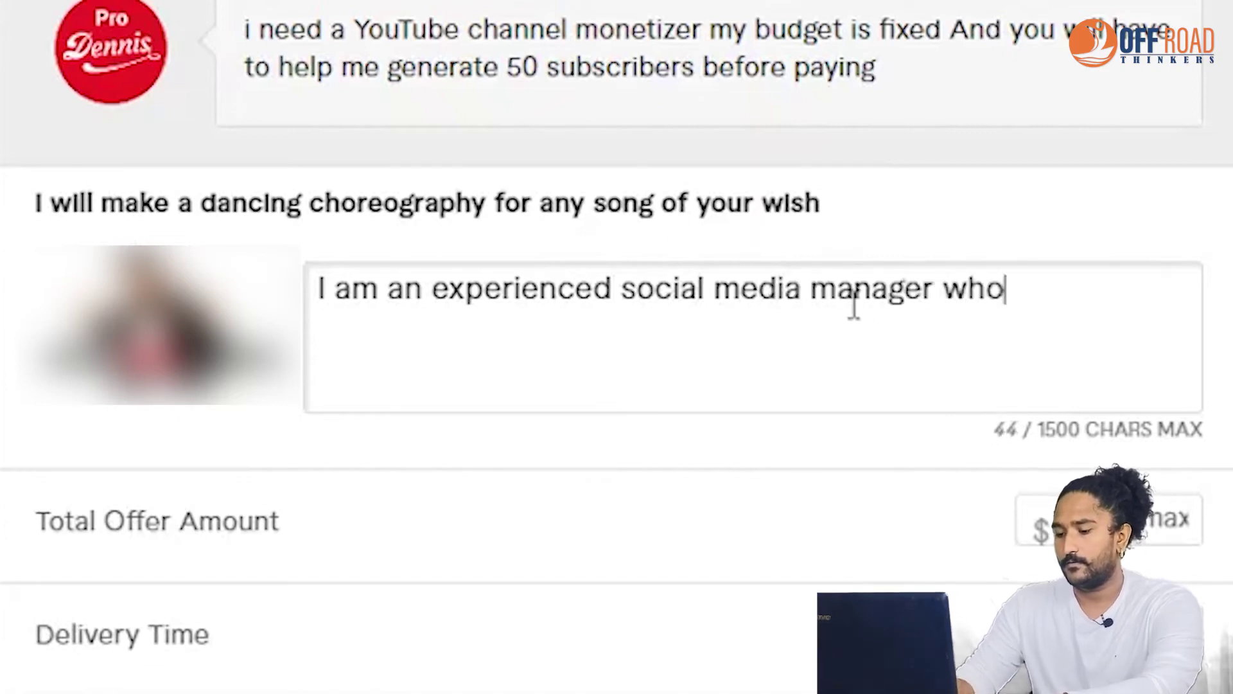
type(" has previousl")
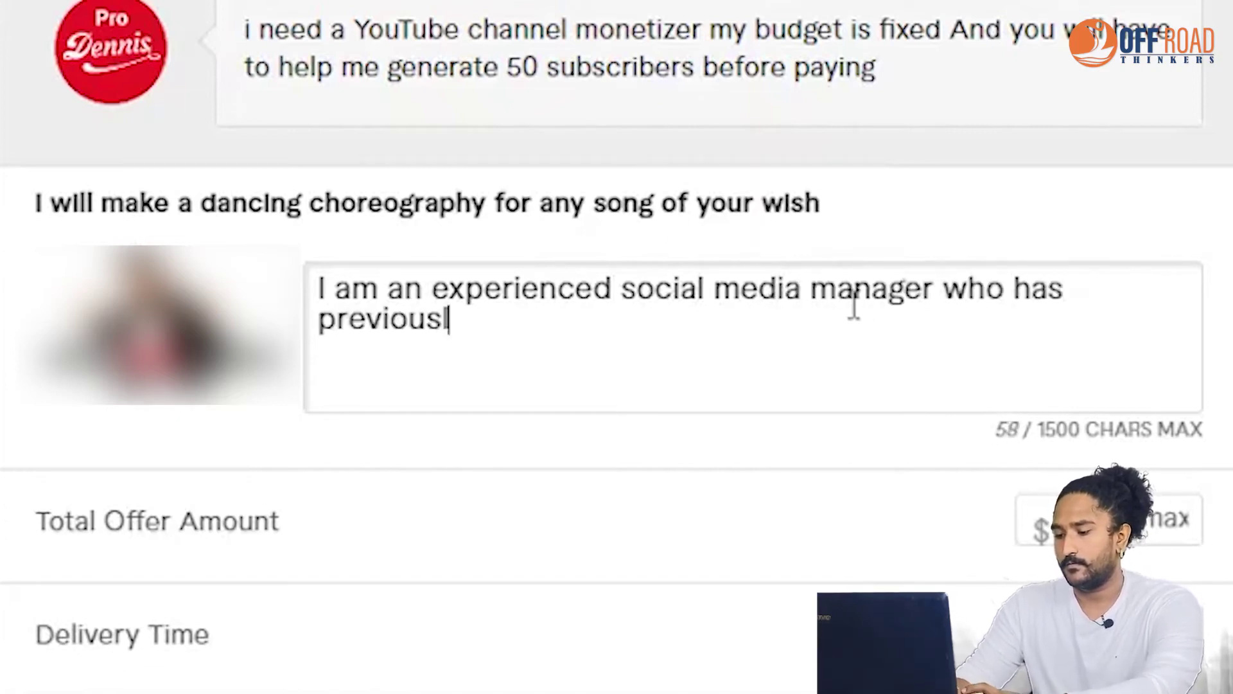
type("y helped many clients ")
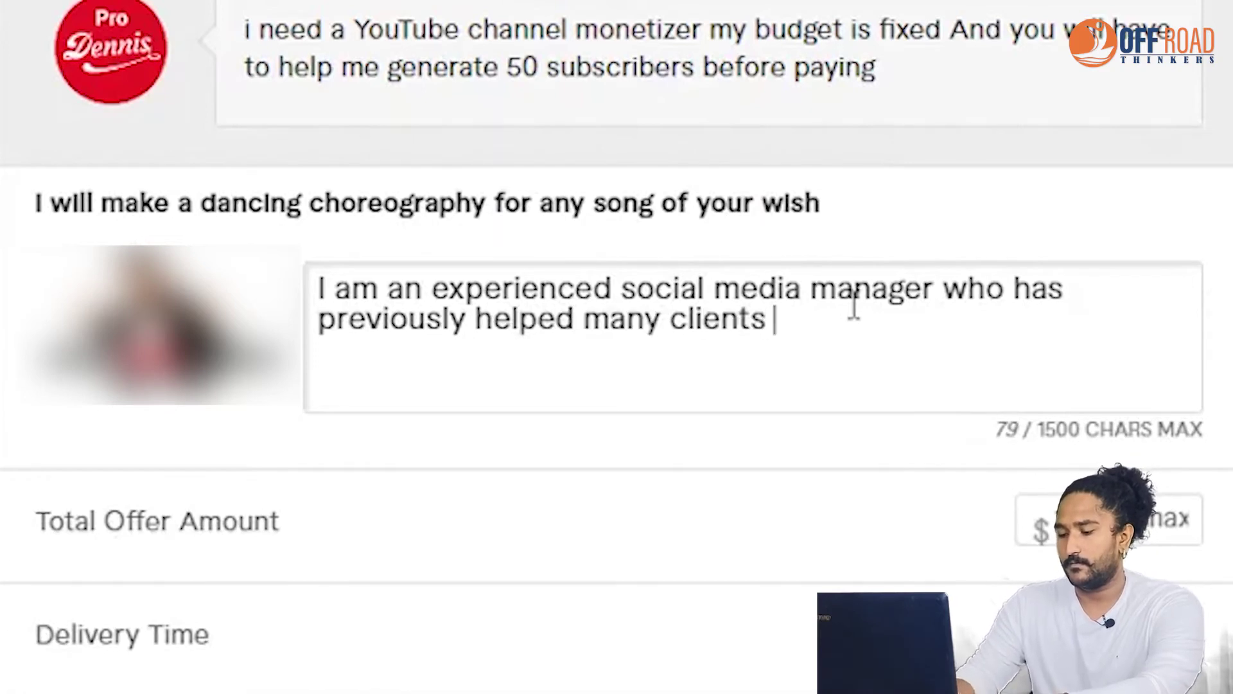
type("with monetization")
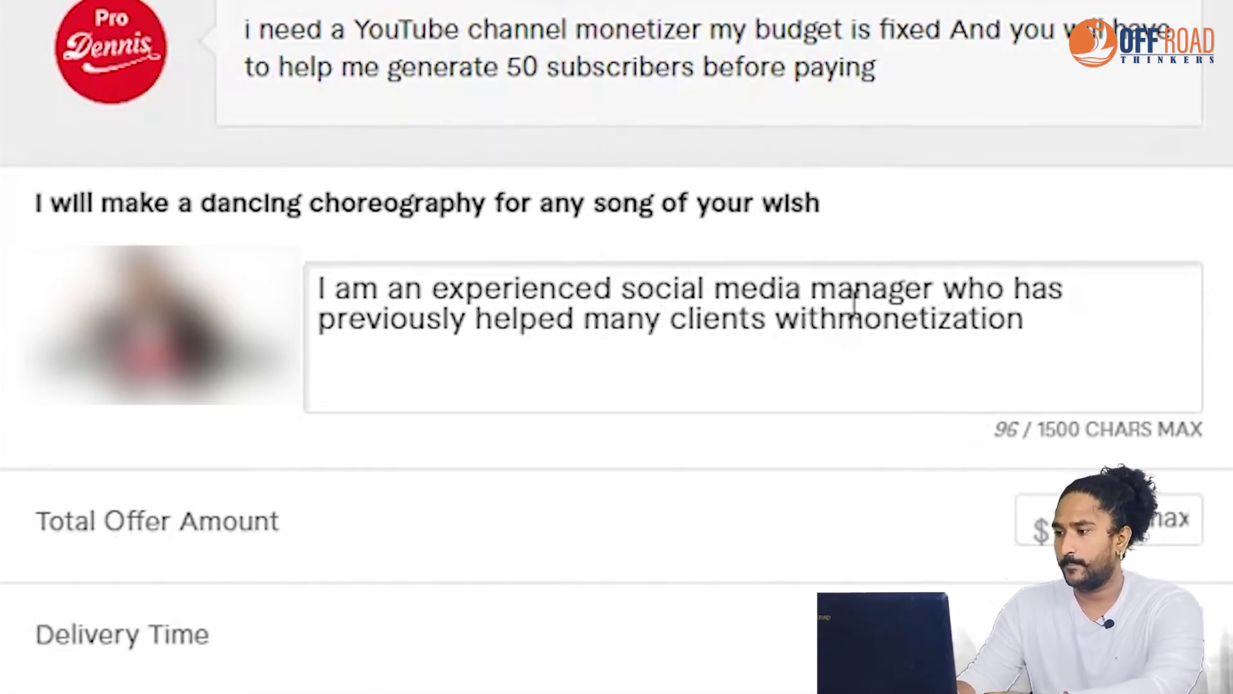
left_click(841, 315)
type(". ")
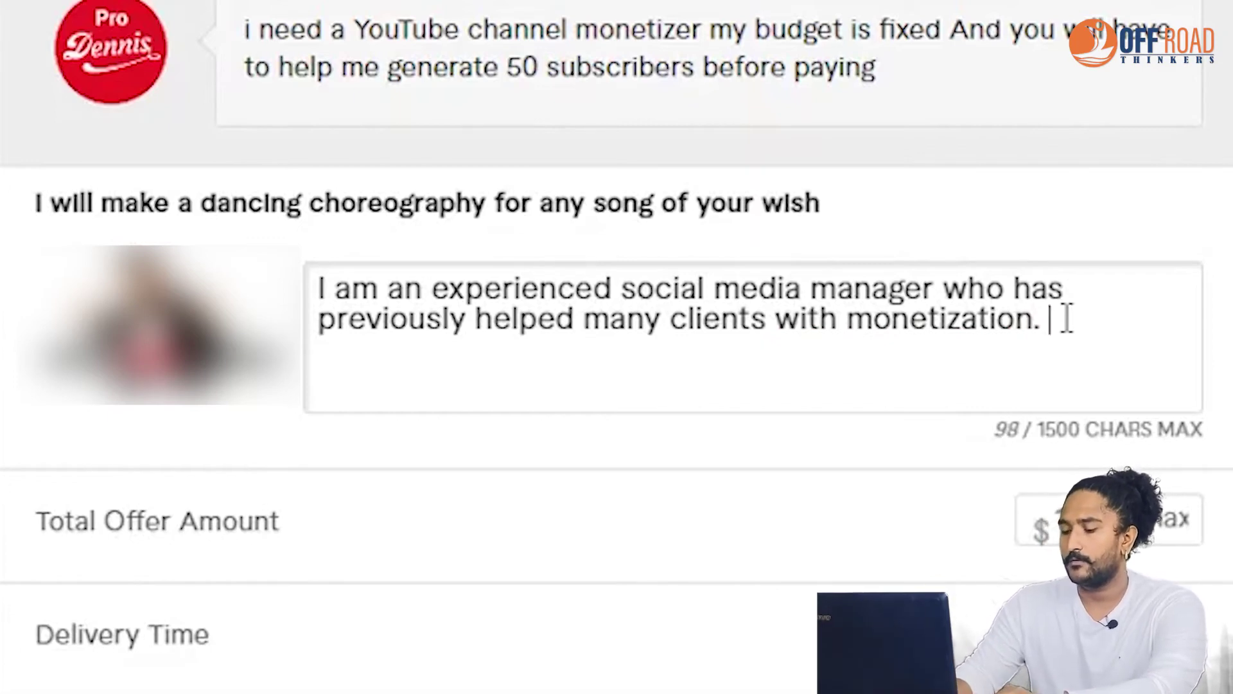
Add the sentence "At the same time, I am a you tuber my self with years of experience." to the offer description.
type("At th")
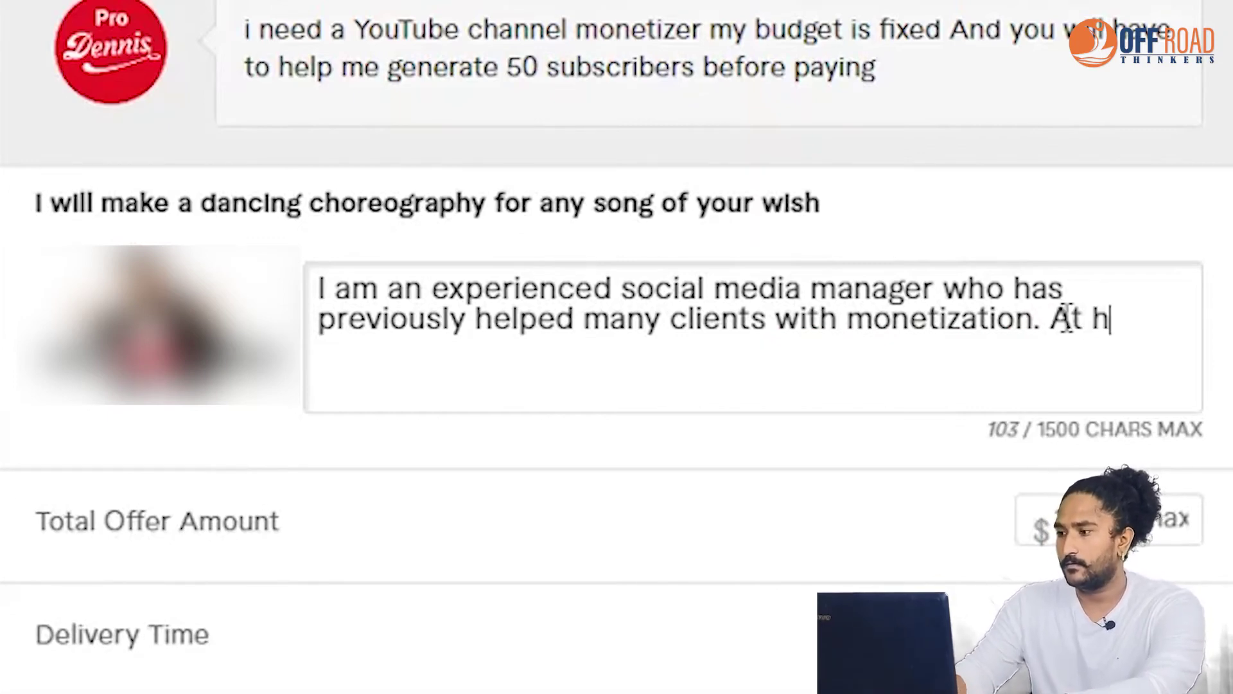
key("BackSpace")
key("BackSpace")
type("the same t")
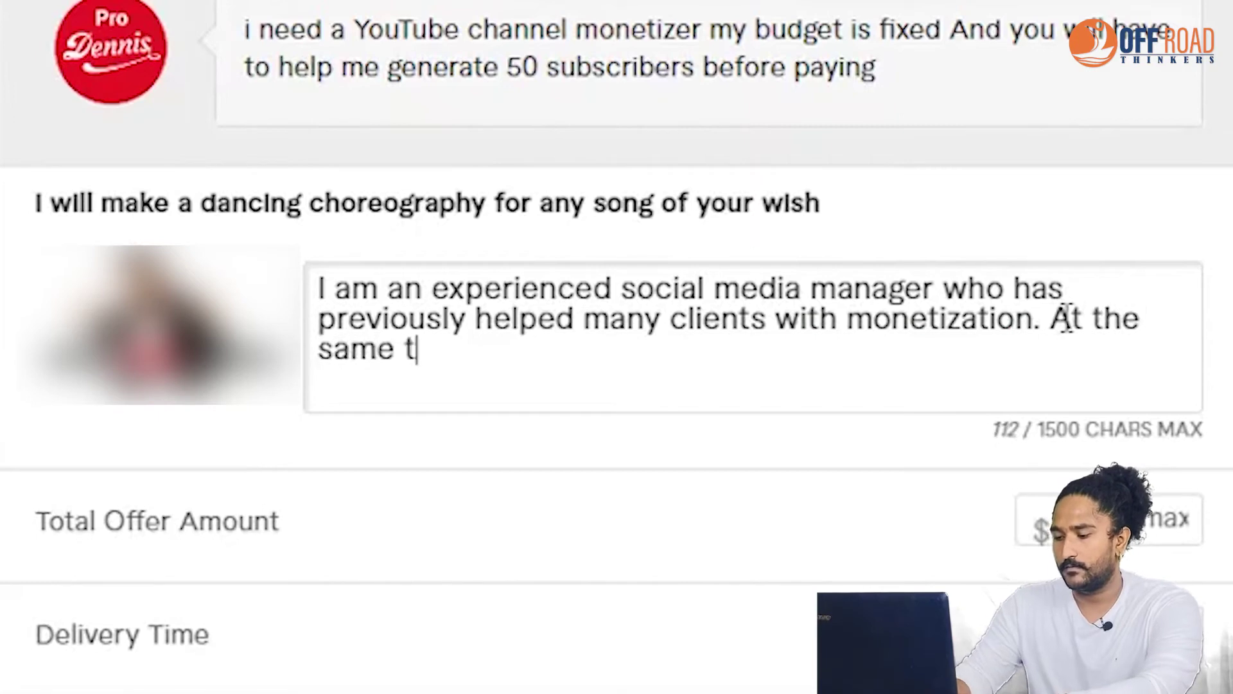
type("ime, I am ")
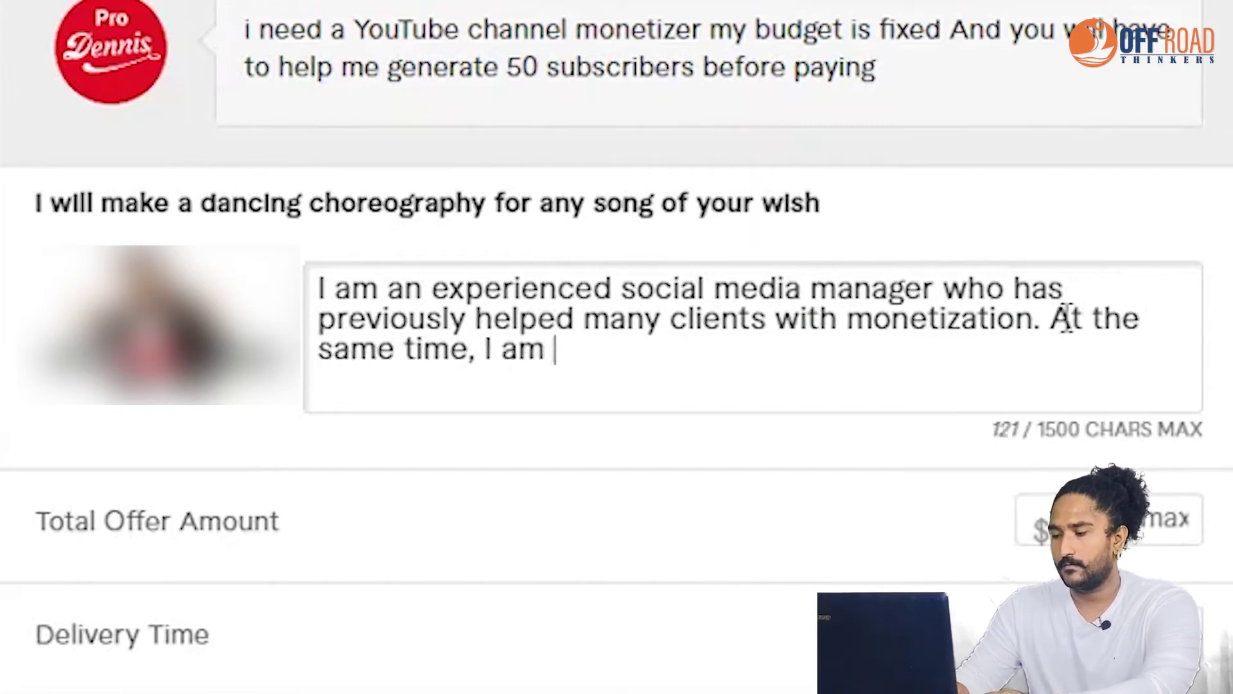
type("a you tub")
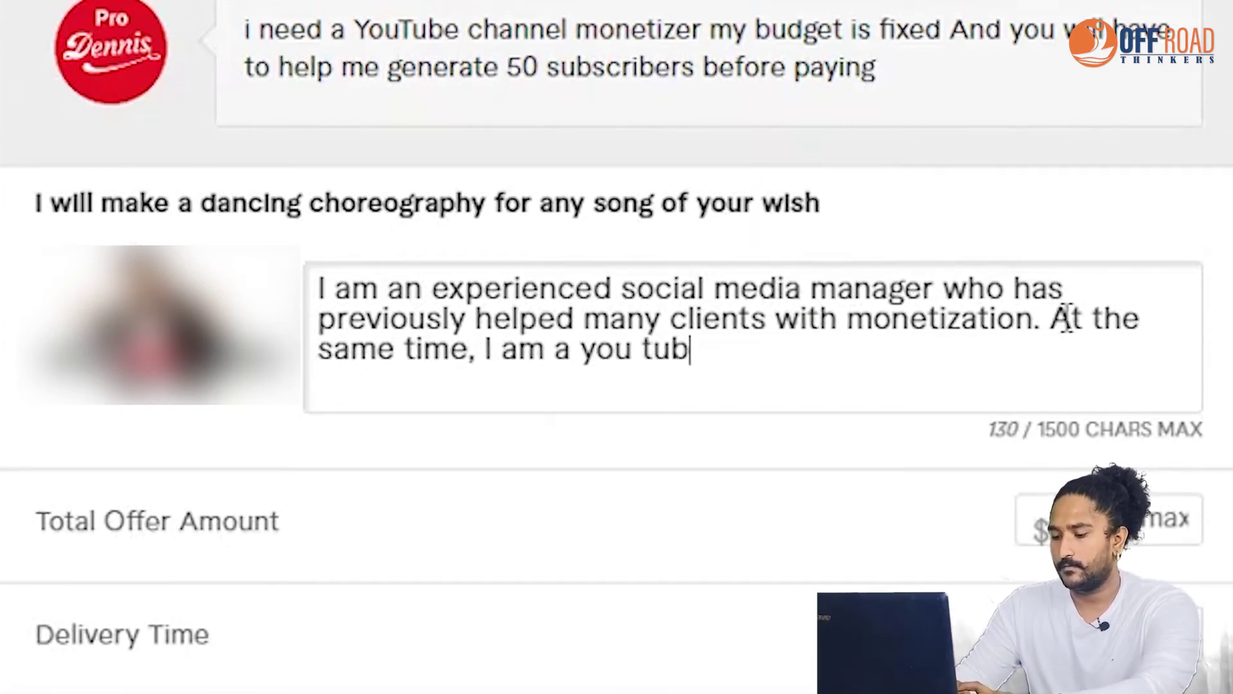
type("er my self with y")
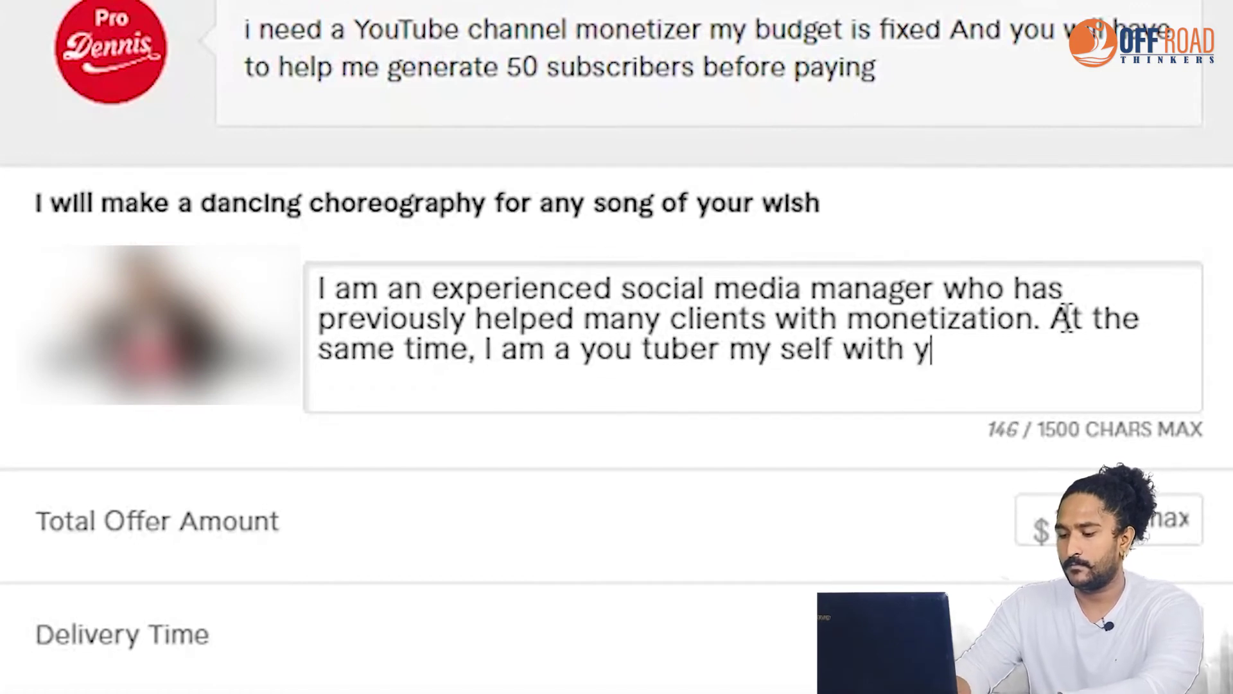
type("ears of experience.")
Add "Check out my channel here which has over 10k subs" and "Thank you." as separate paragraphs of the offer description.
key("Return")
key("Return")
type("Check out my channe")
type("l here w")
type("i")
type("hich ")
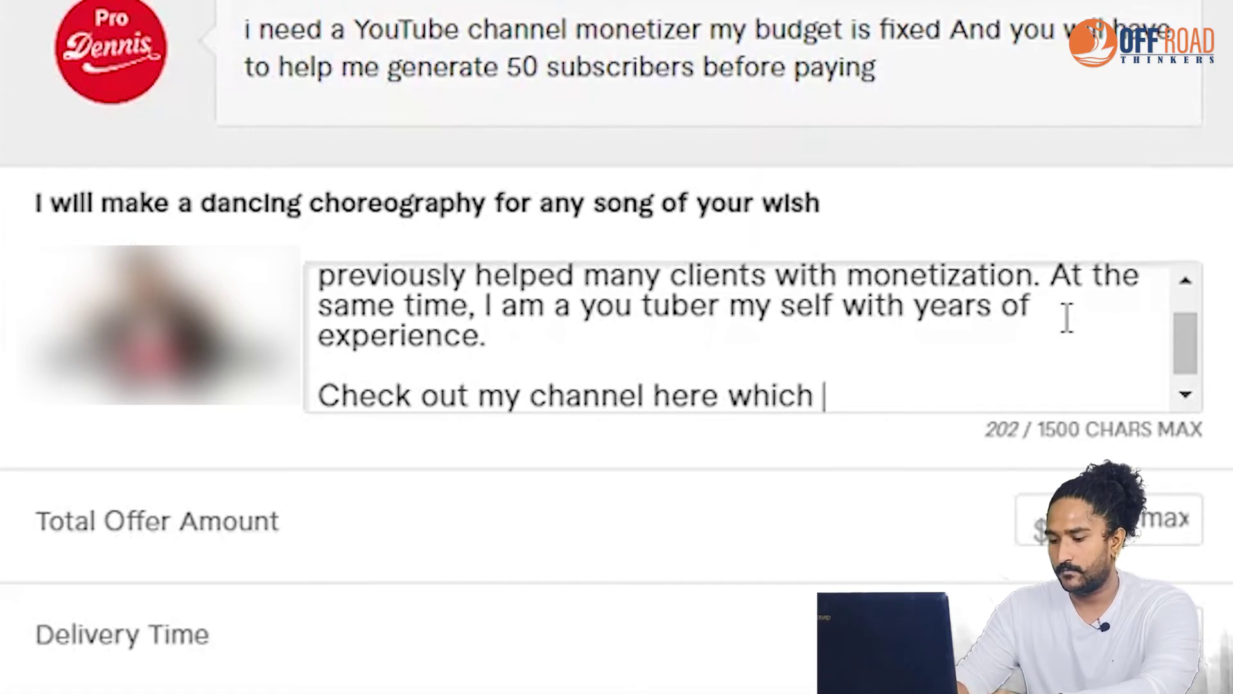
type("has over 10k subs")
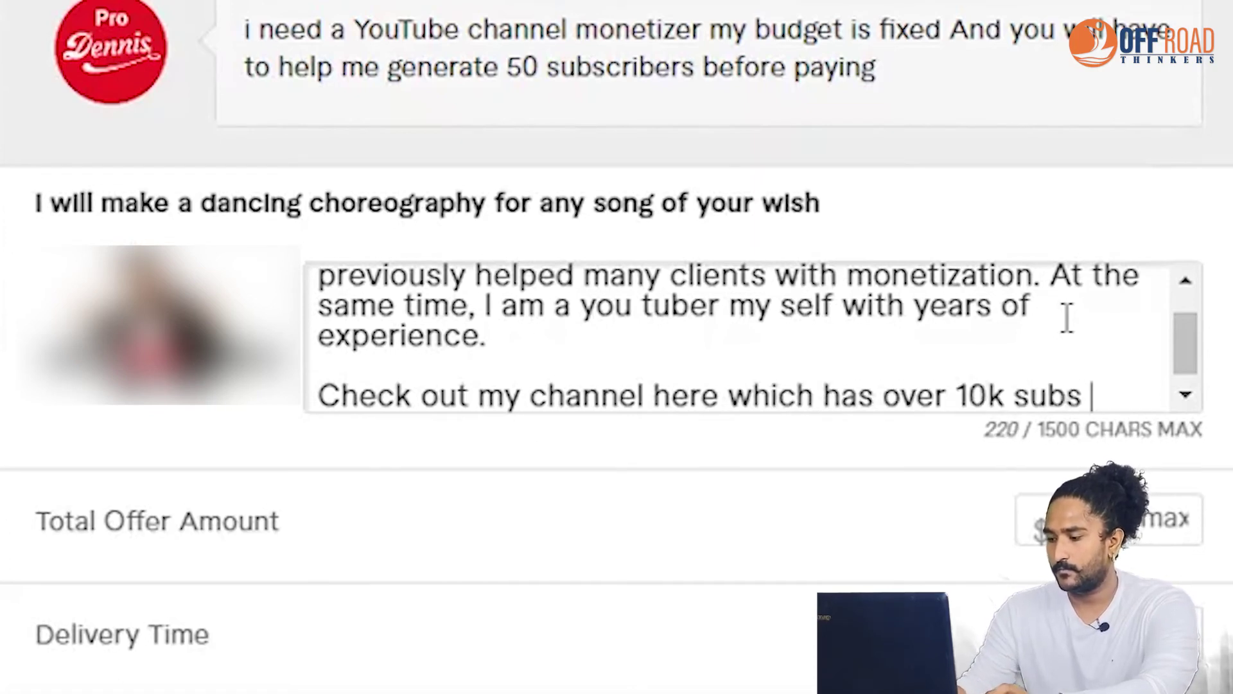
key("Return")
key("Return")
type("Thank you.")
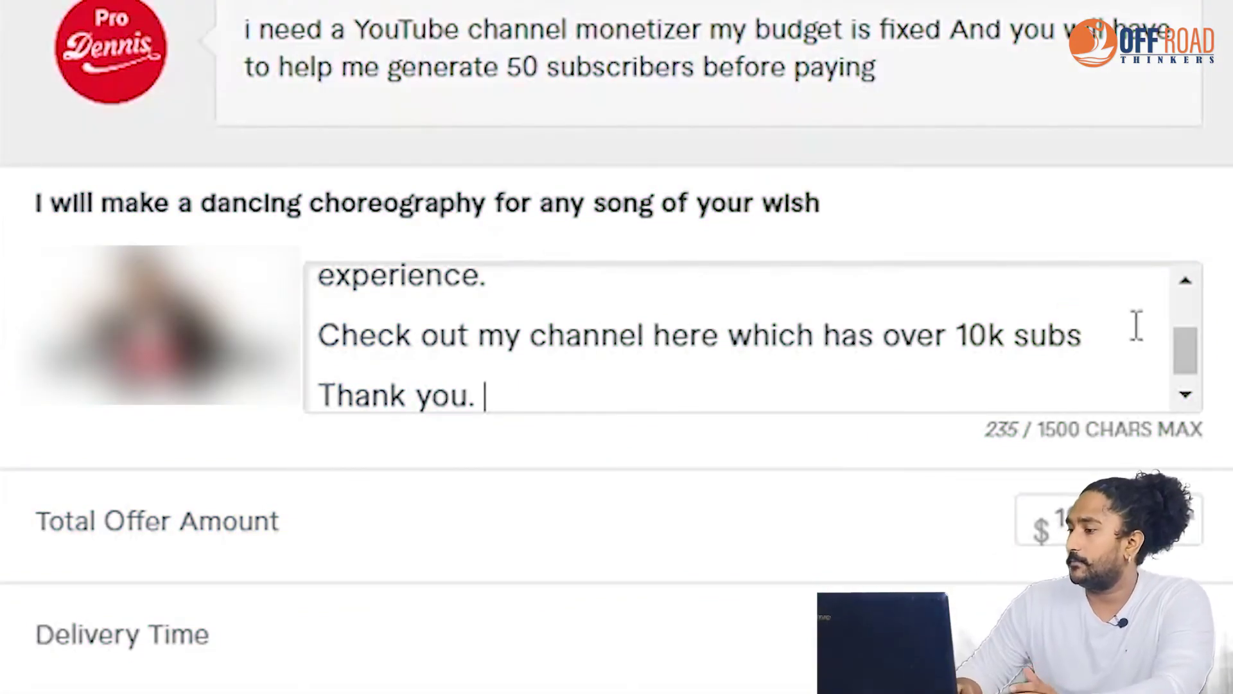
Insert "you tube" before "monetization" in the first sentence of the offer description.
left_click_drag(1181, 352, 1186, 313)
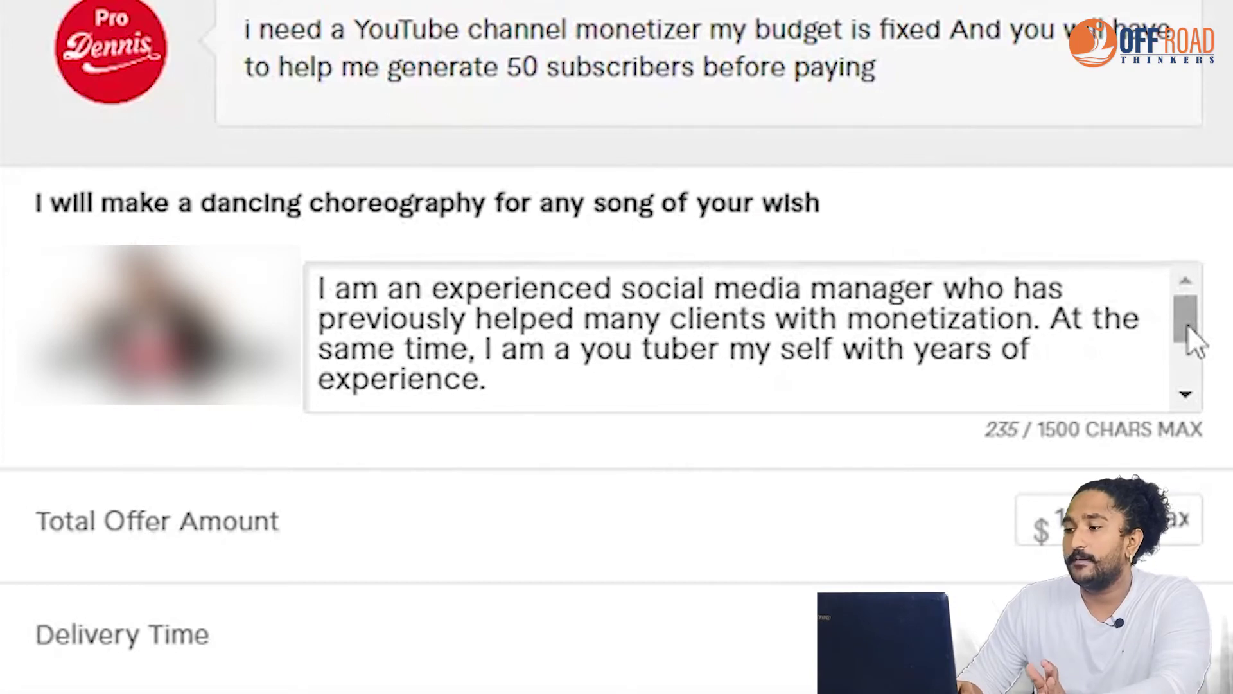
left_click(848, 319)
type("you tu")
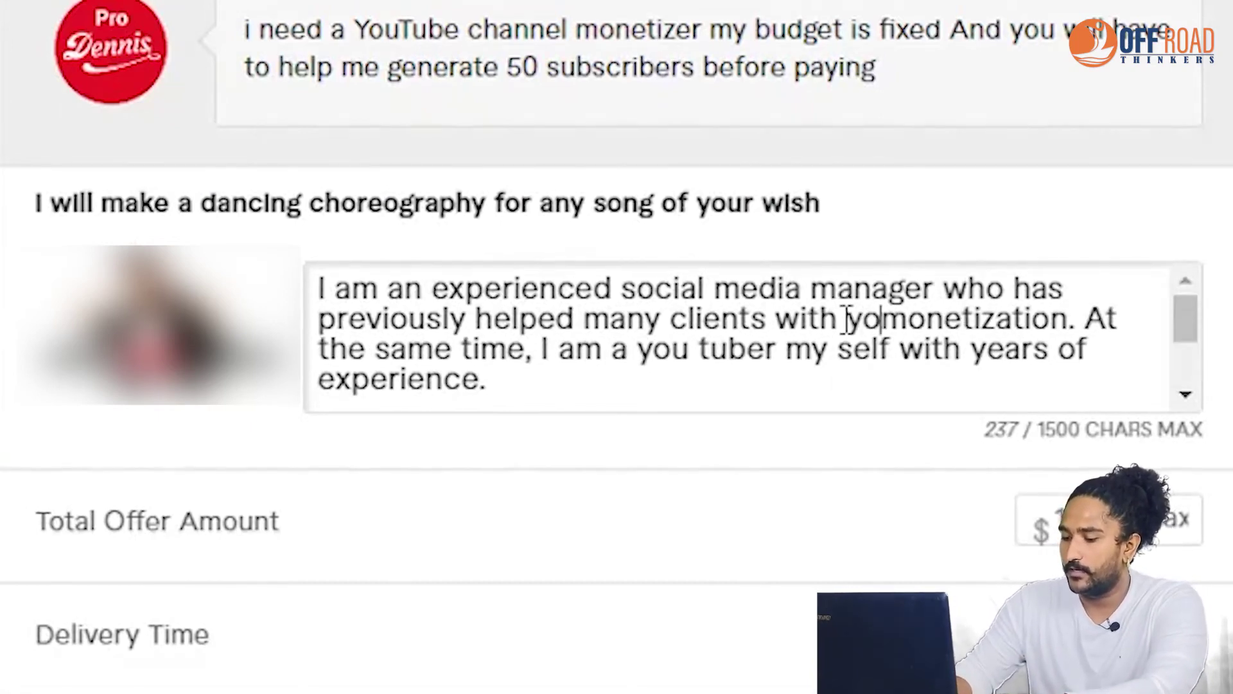
type("be")
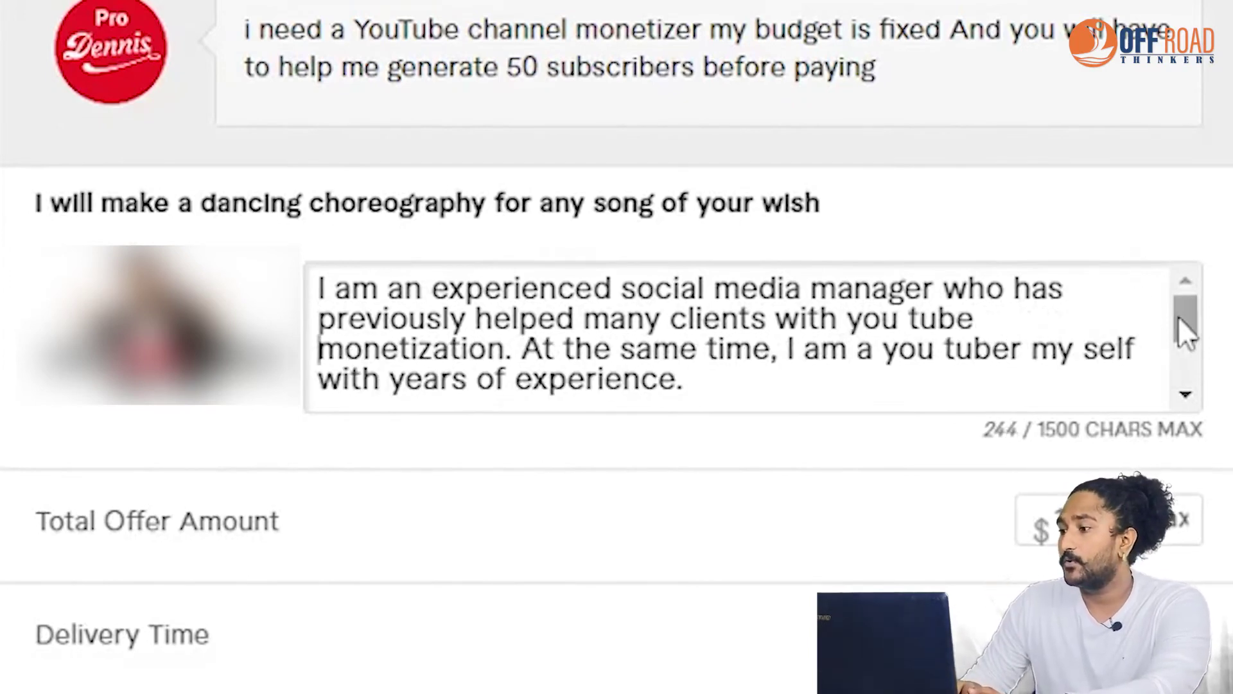
Replace the trailing space after "10k subs" in the offer description with a period.
left_click_drag(1182, 321, 1186, 347)
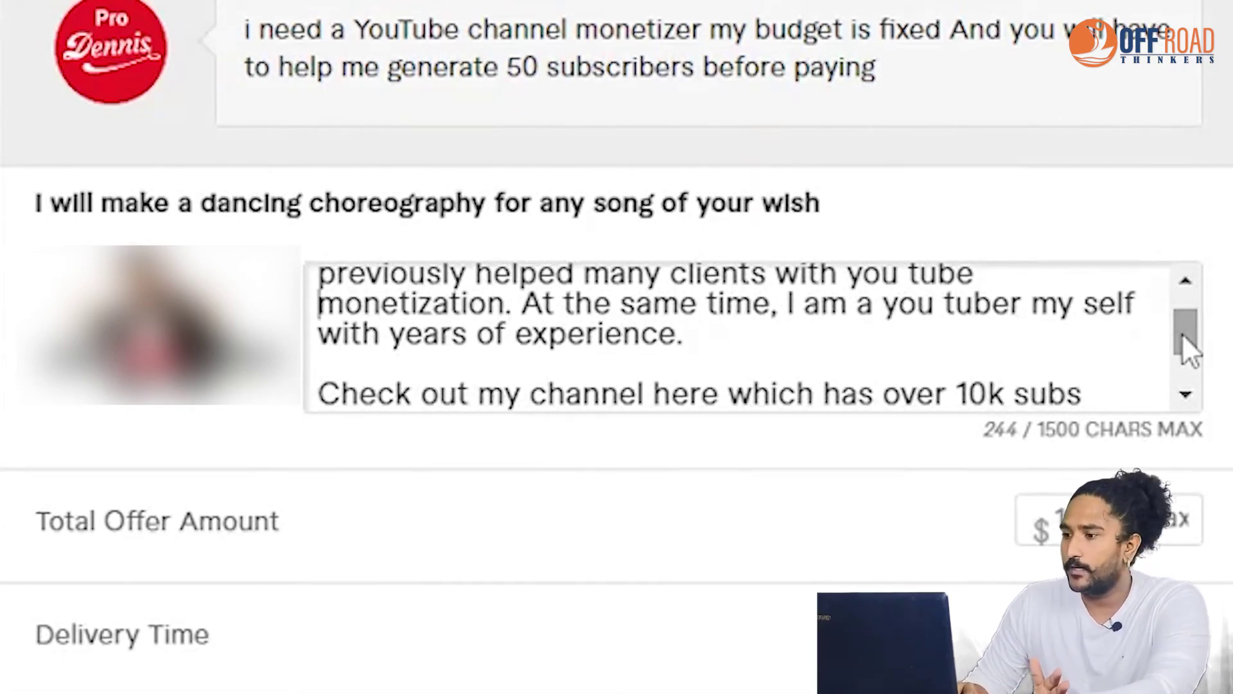
left_click_drag(1186, 350, 1187, 367)
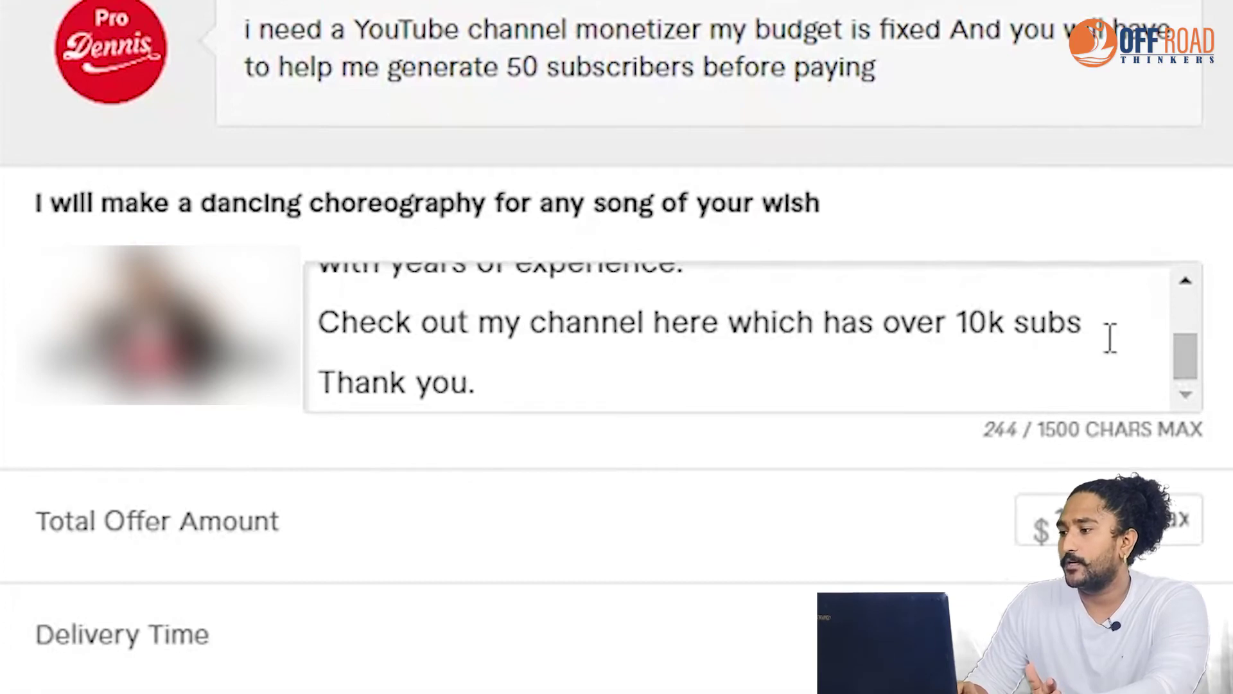
key("BackSpace")
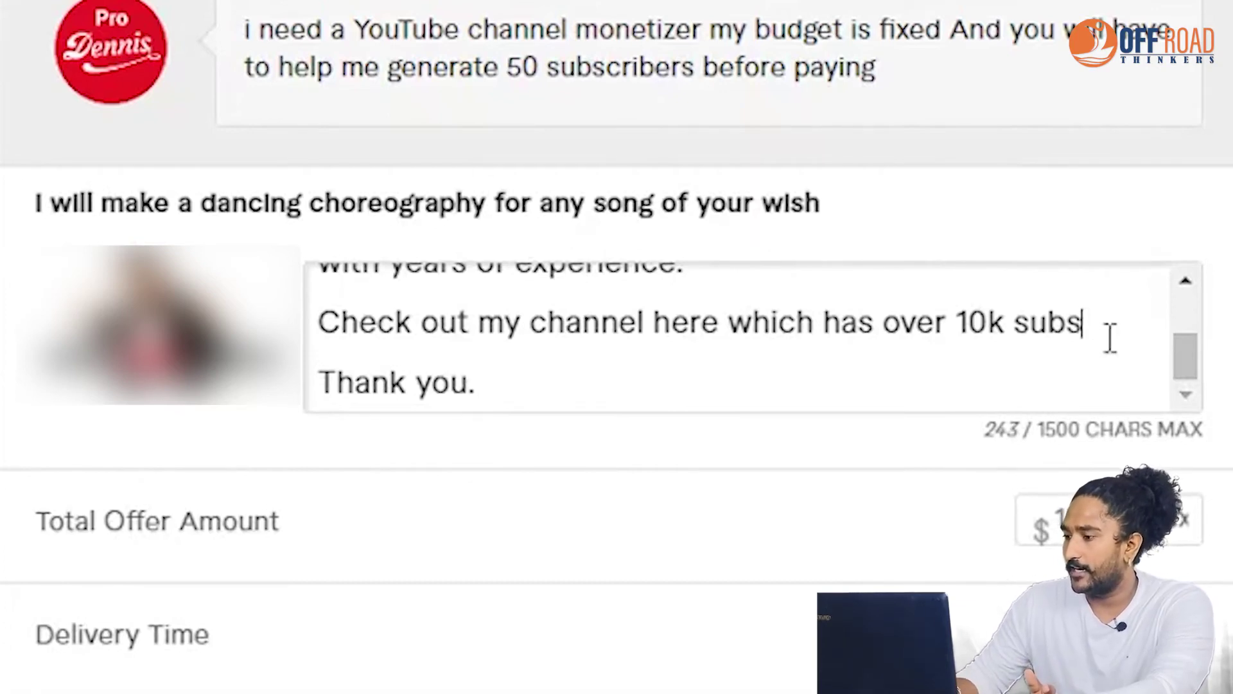
type(".")
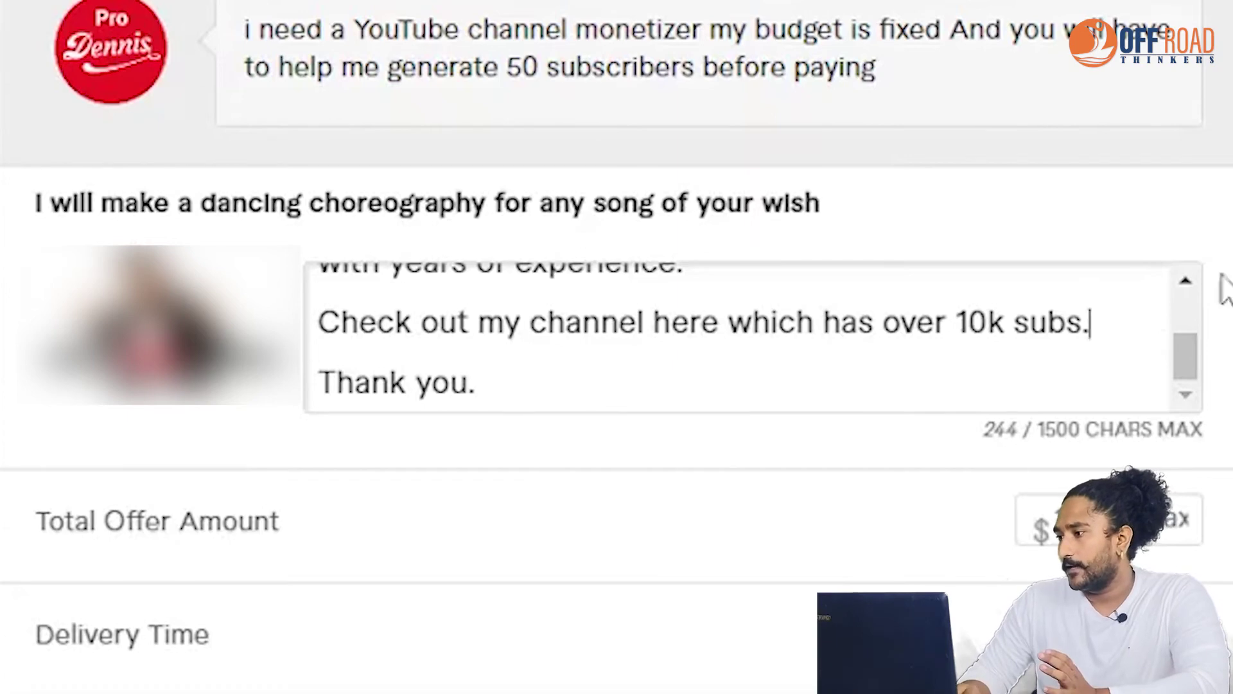
Set the total offer amount to $5 and the delivery time to 2 days.
scroll(1225, 275, "down", 3)
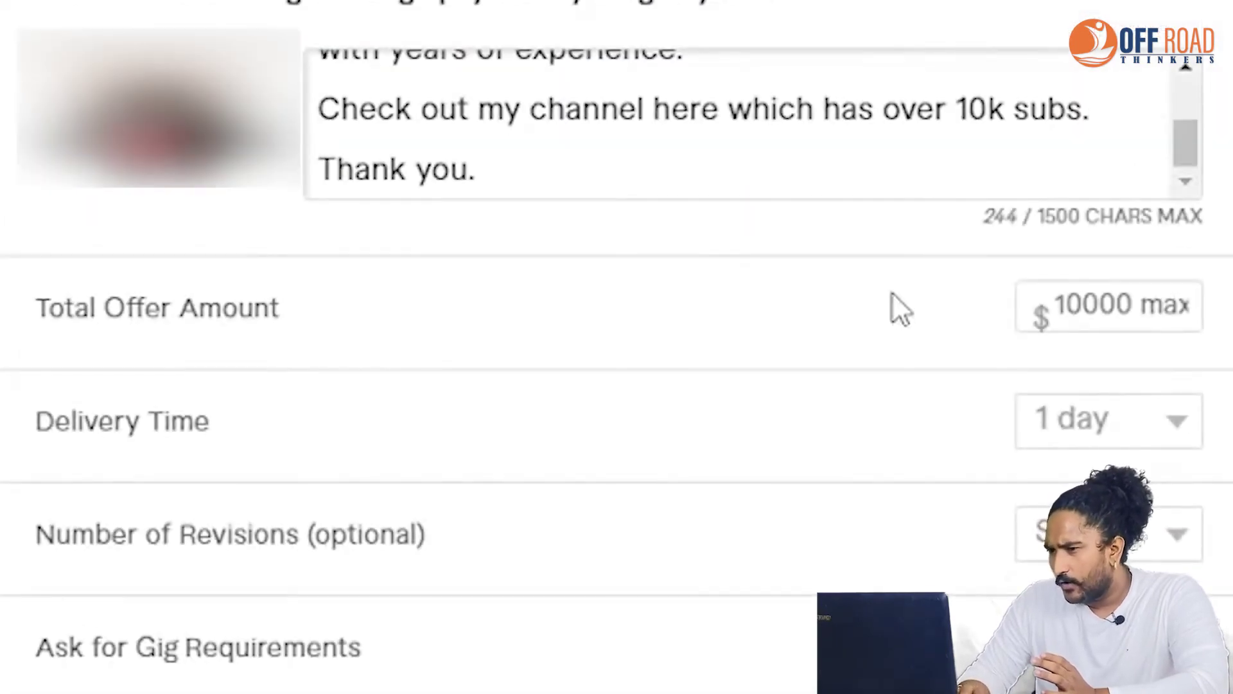
left_click(1076, 315)
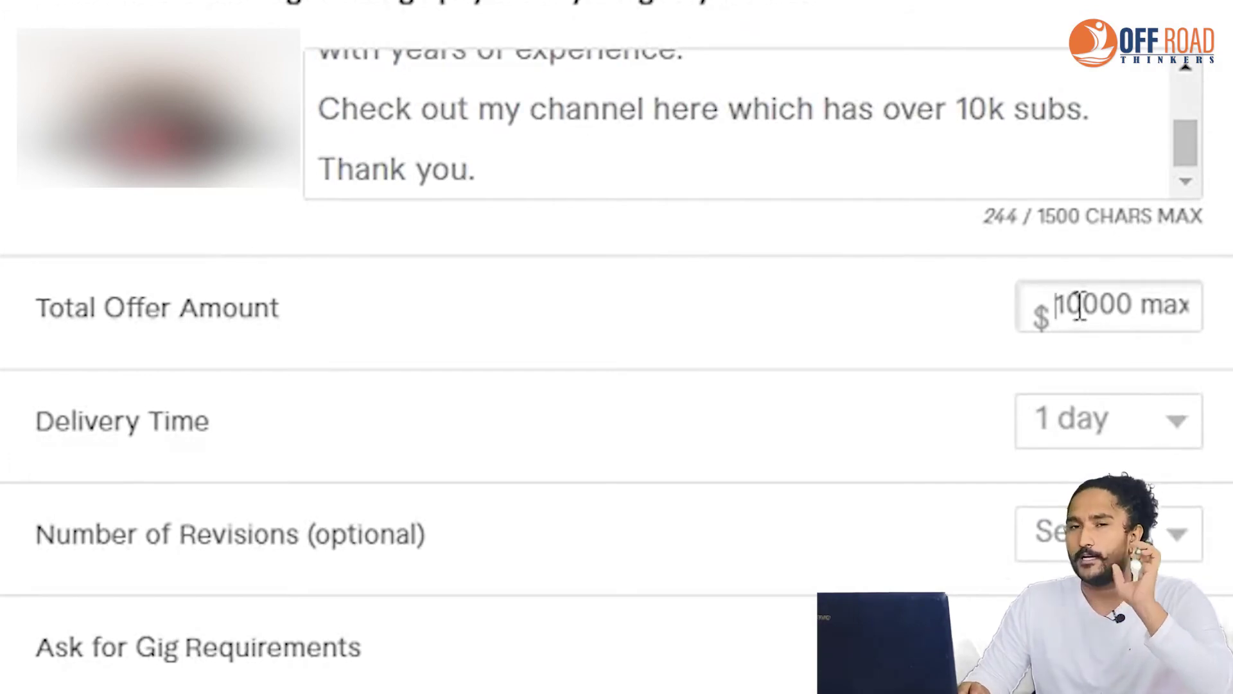
type("5")
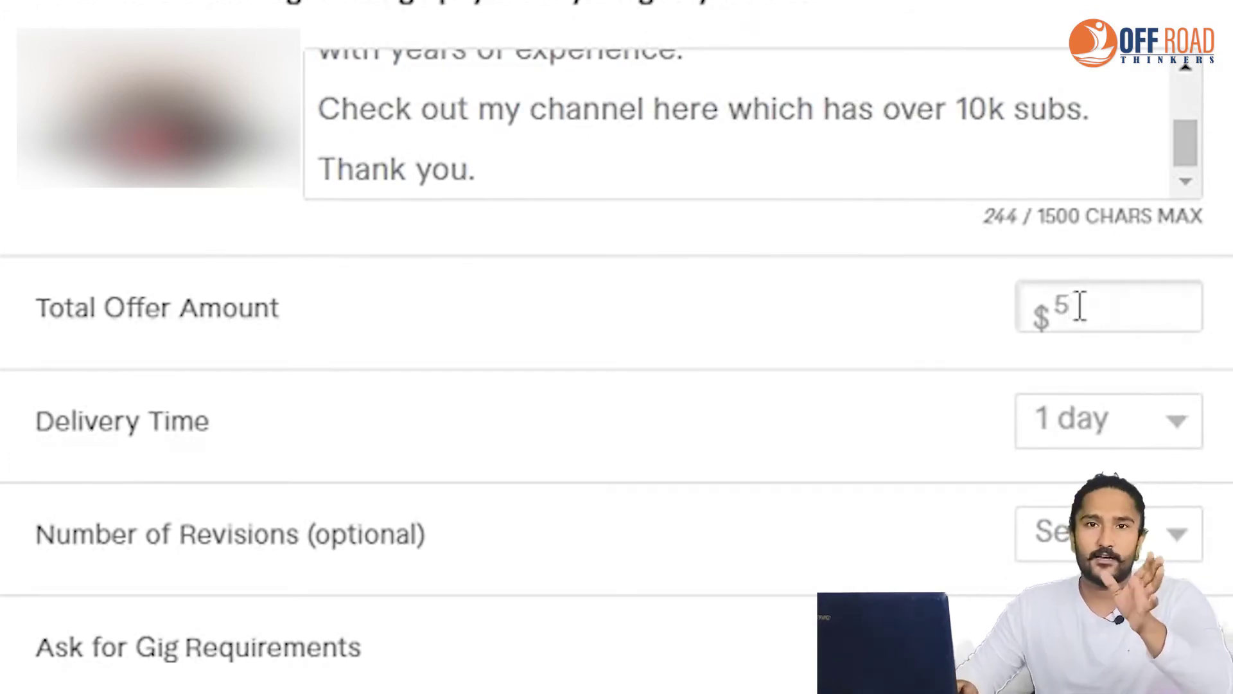
scroll(1079, 307, "down", 2)
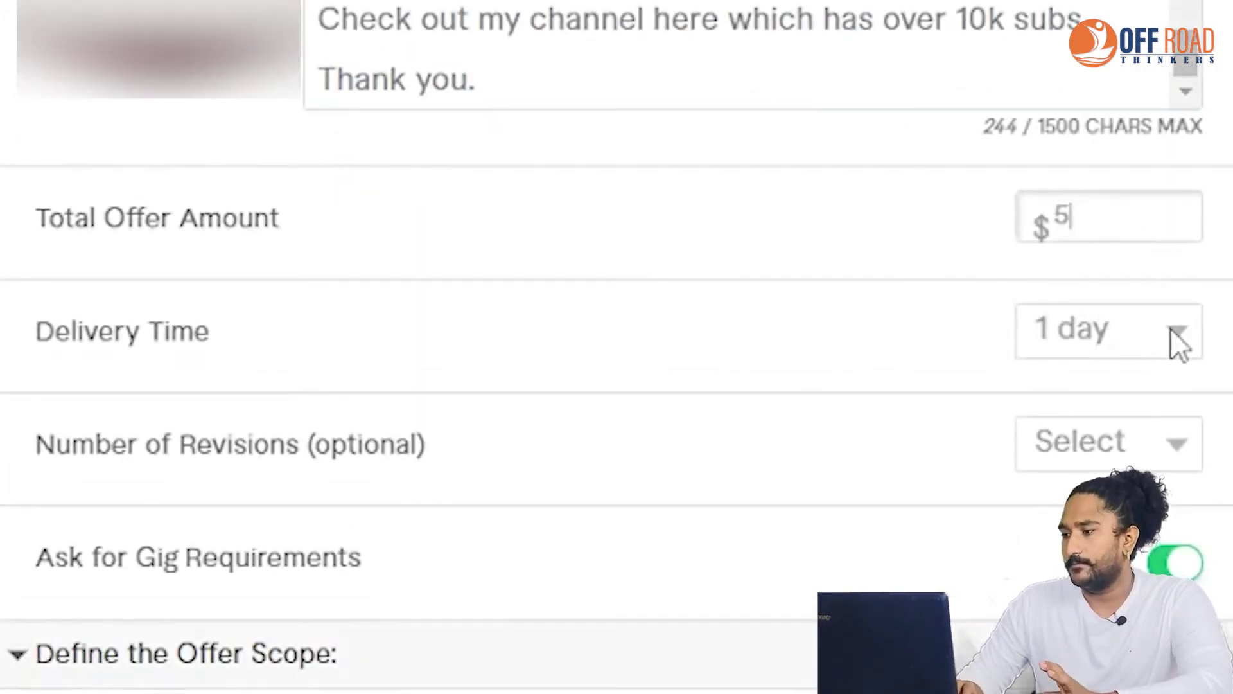
left_click(1177, 331)
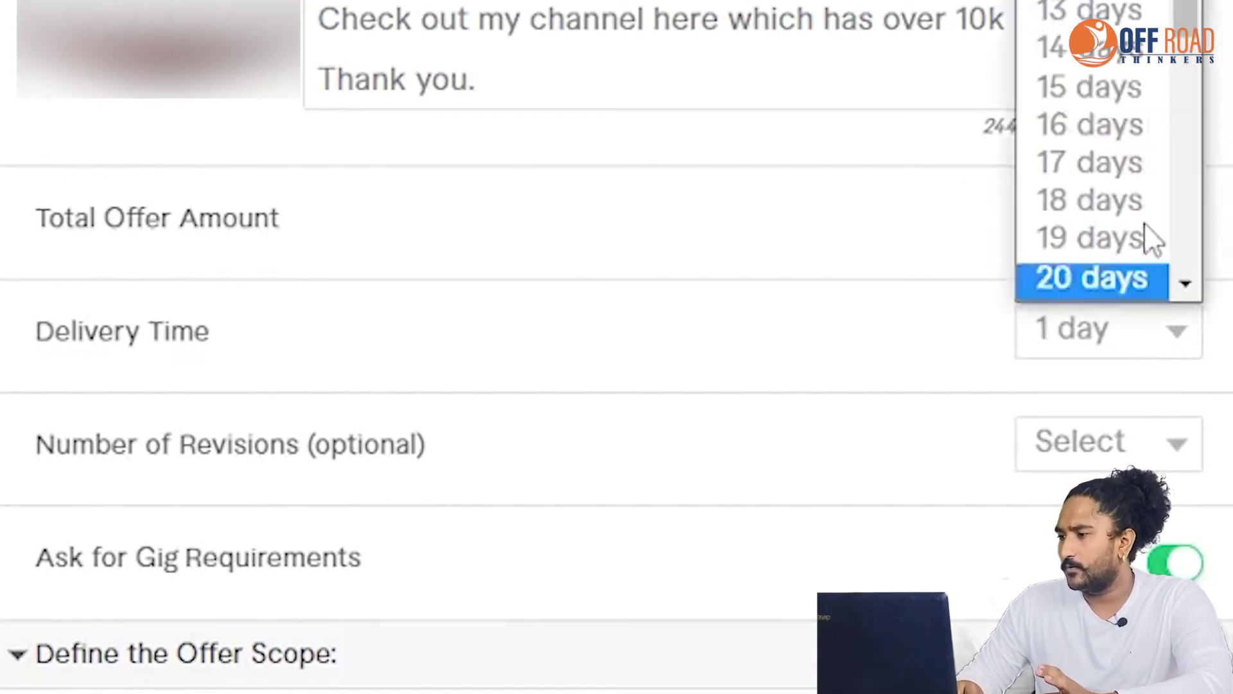
key("Down")
key("Return")
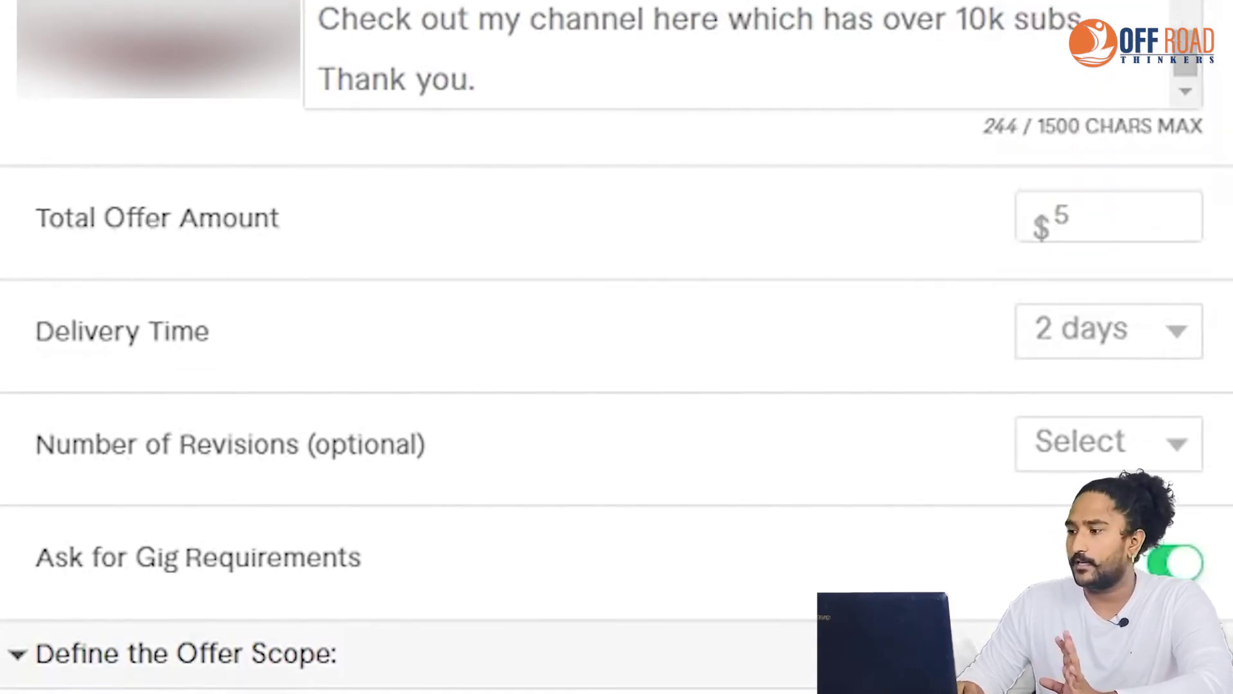
Set the offer's number of revisions to unlimited.
scroll(616, 347, "down", 4)
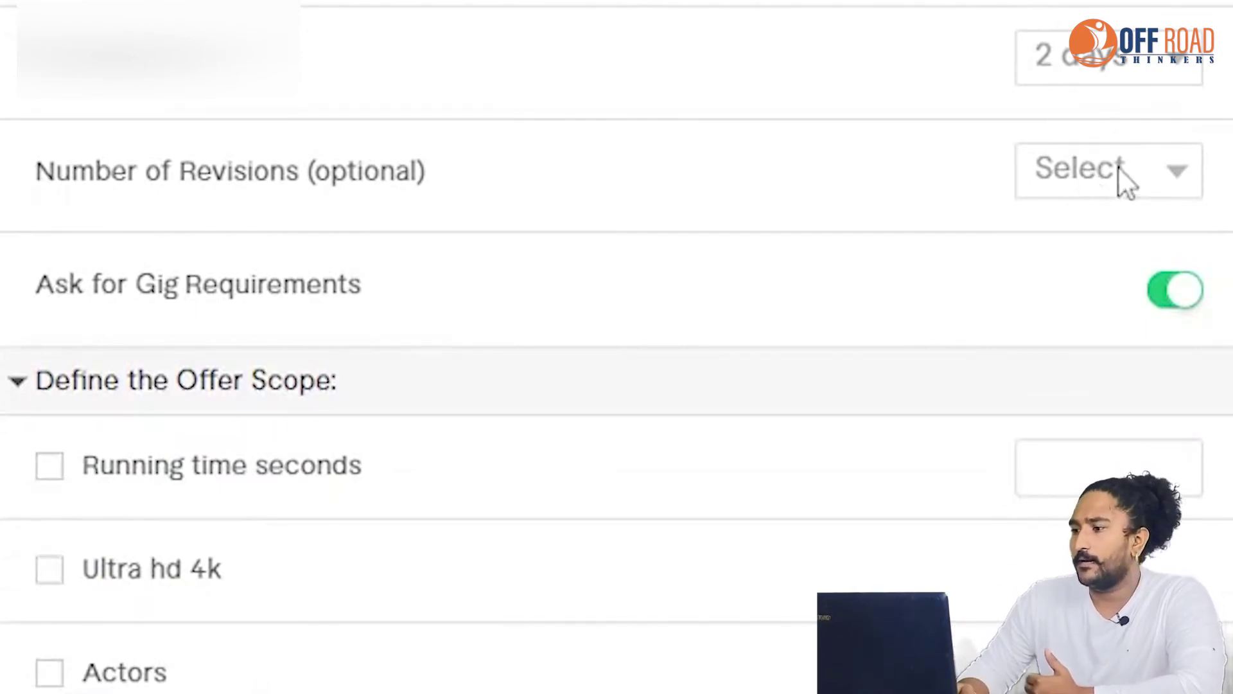
left_click(1160, 166)
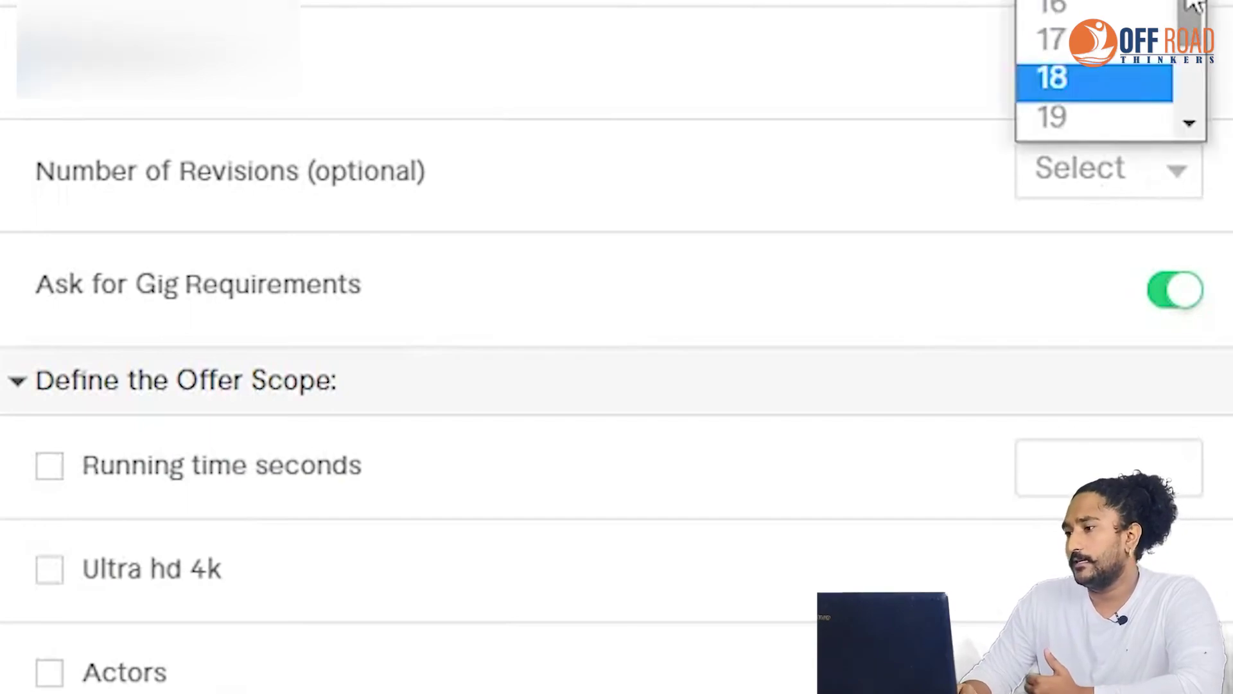
scroll(1186, 96, "down", 1)
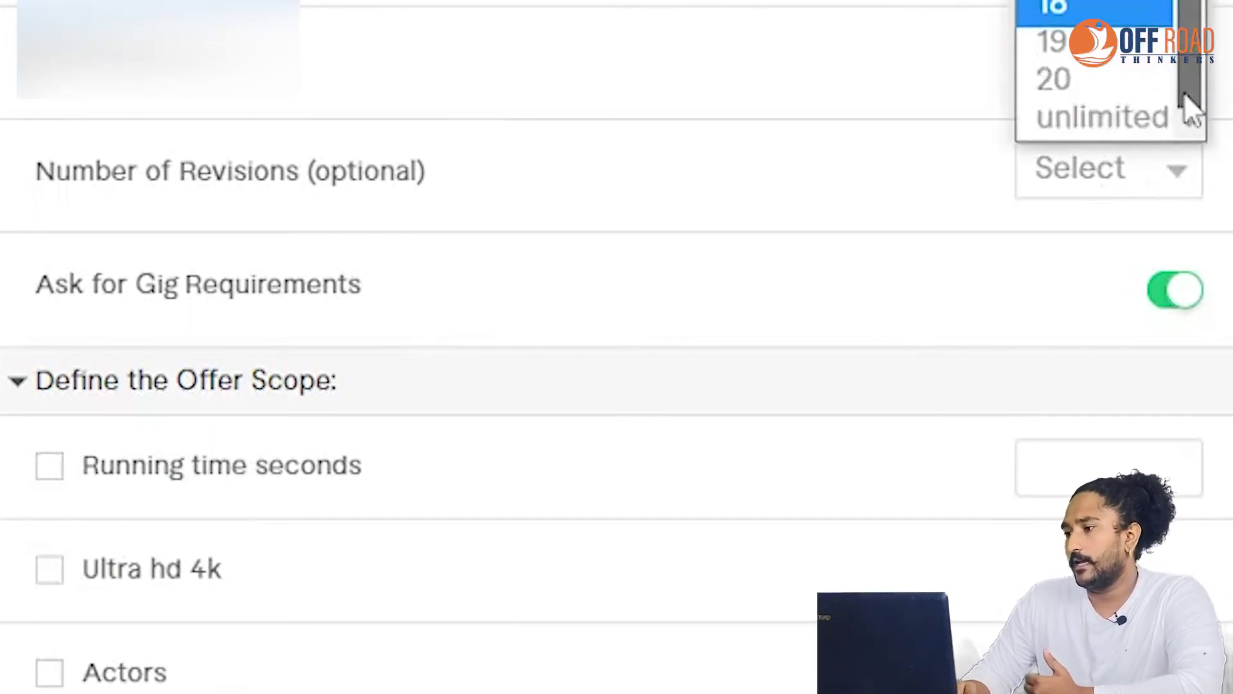
left_click(1045, 125)
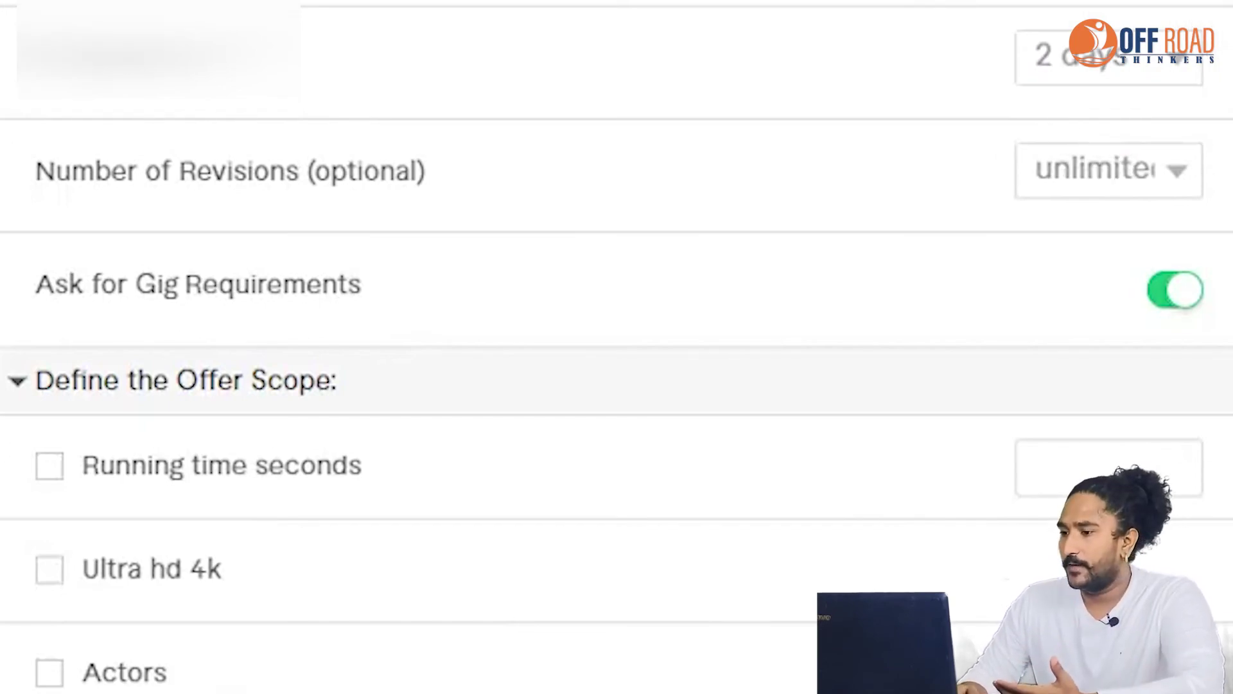
scroll(616, 347, "down", 2)
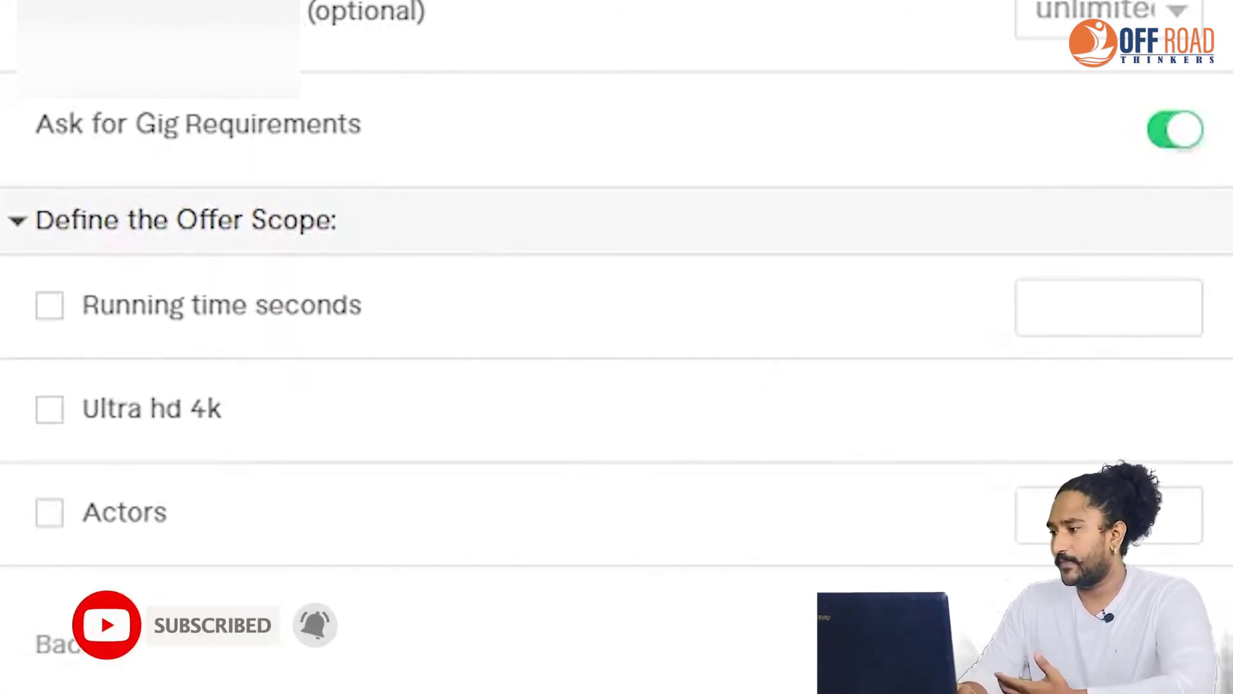
scroll(616, 347, "up", 1)
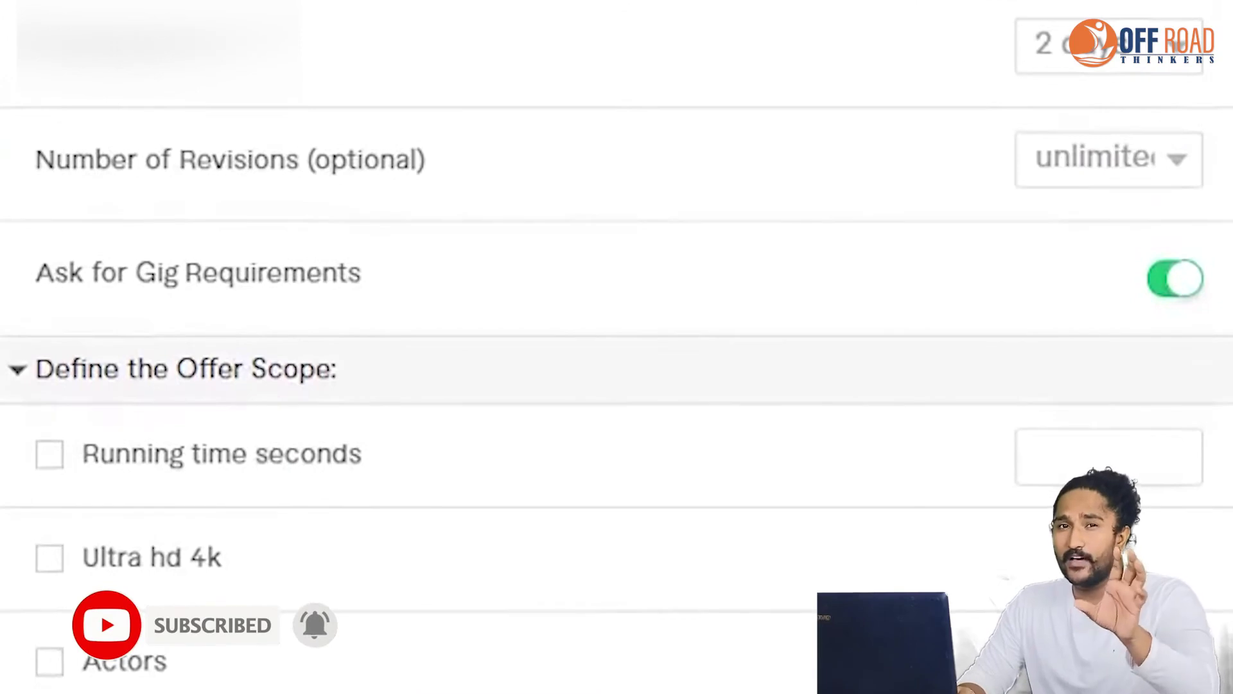
scroll(519, 395, "down", 1)
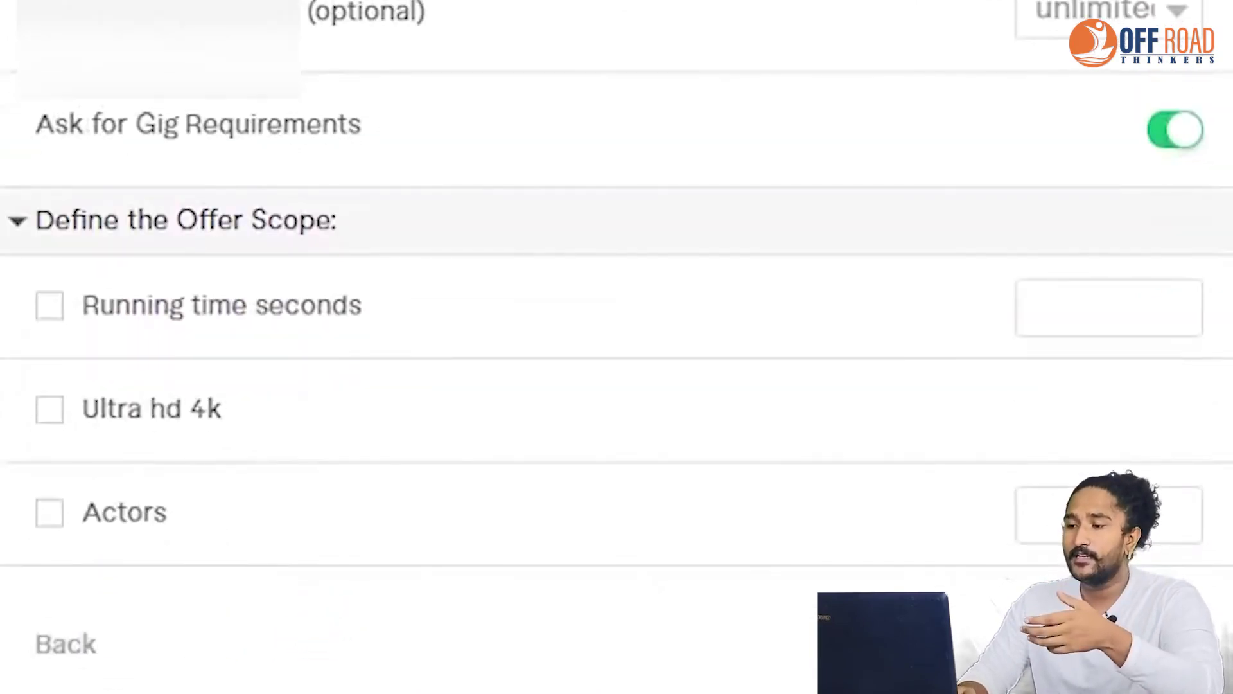